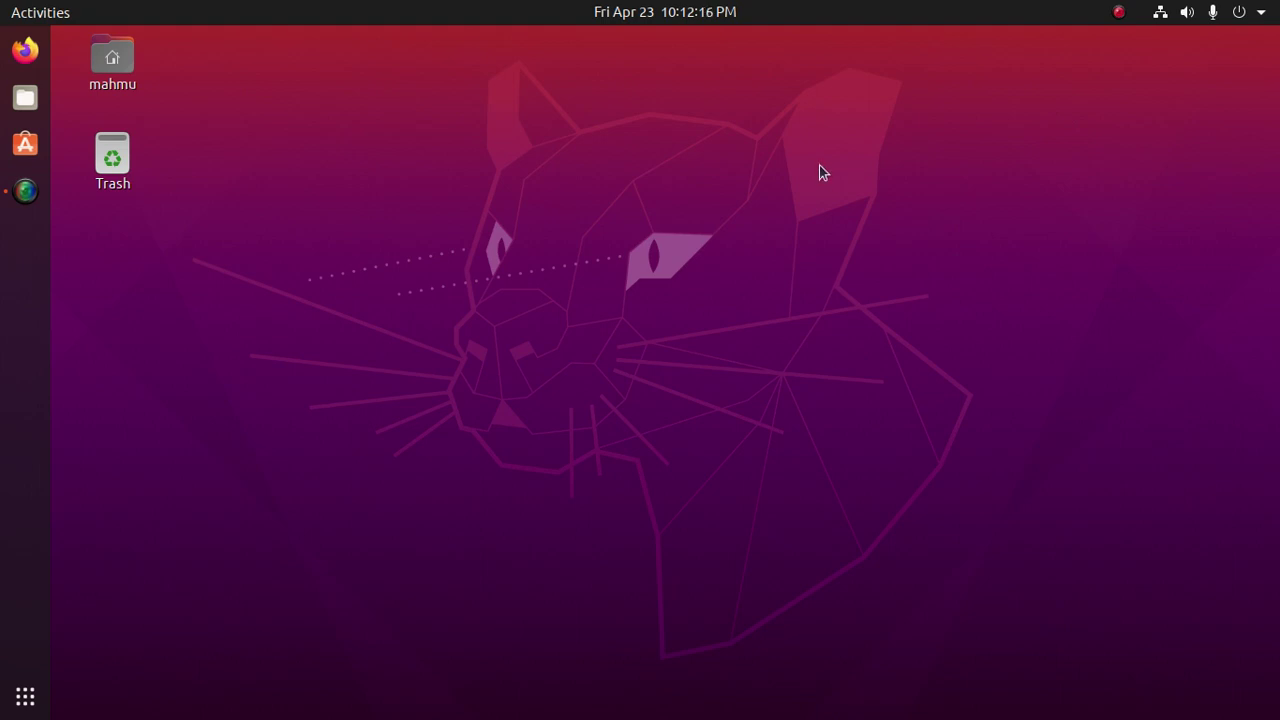
Launch Settings from the app grid and open the Users page showing mahmu's account
{"action": "left_click", "coordinate": [14, 696]}
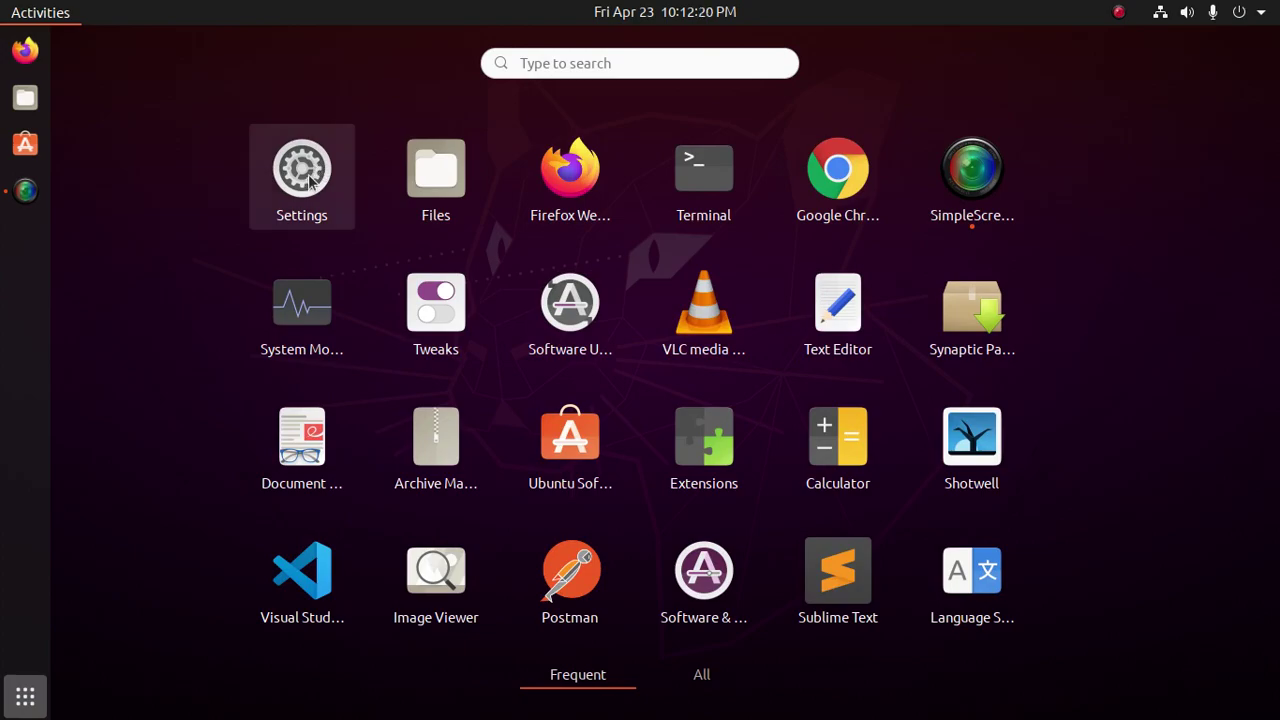
{"action": "left_click", "coordinate": [308, 189]}
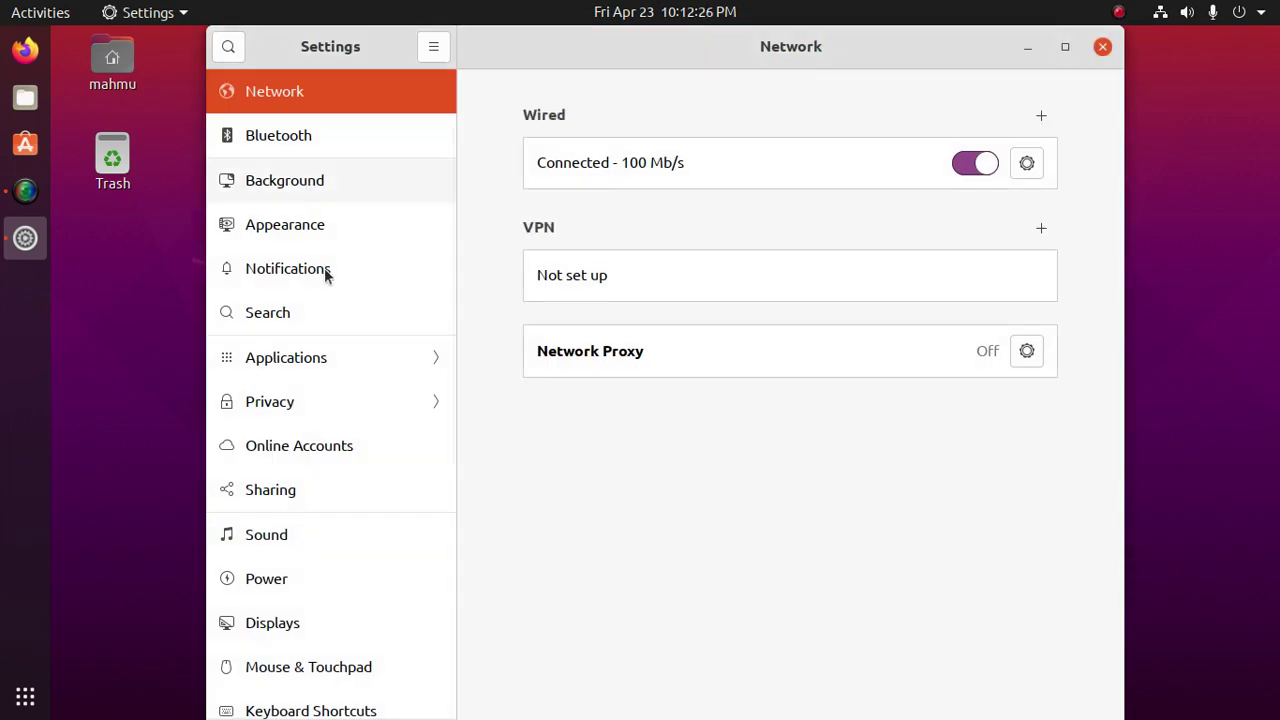
{"action": "scroll", "coordinate": [331, 345], "scroll_direction": "down", "scroll_amount": 5}
{"action": "scroll", "coordinate": [336, 380], "scroll_direction": "down", "scroll_amount": 1}
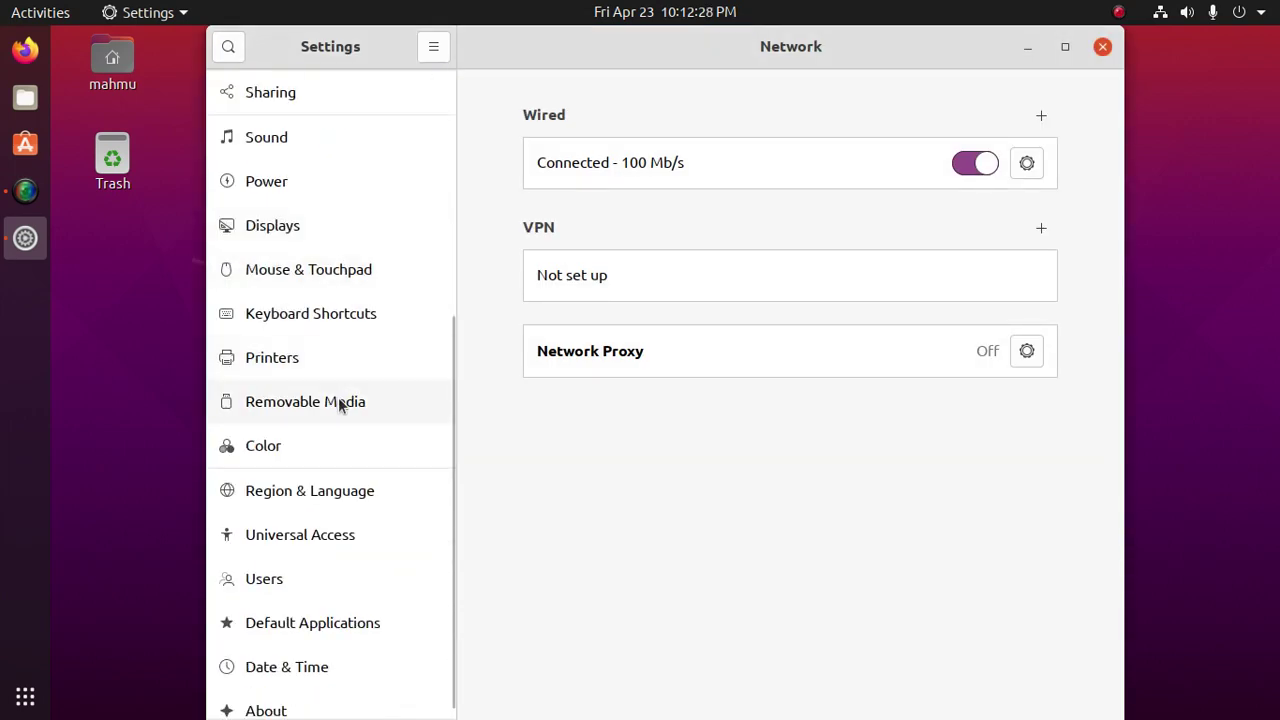
{"action": "left_click", "coordinate": [267, 567]}
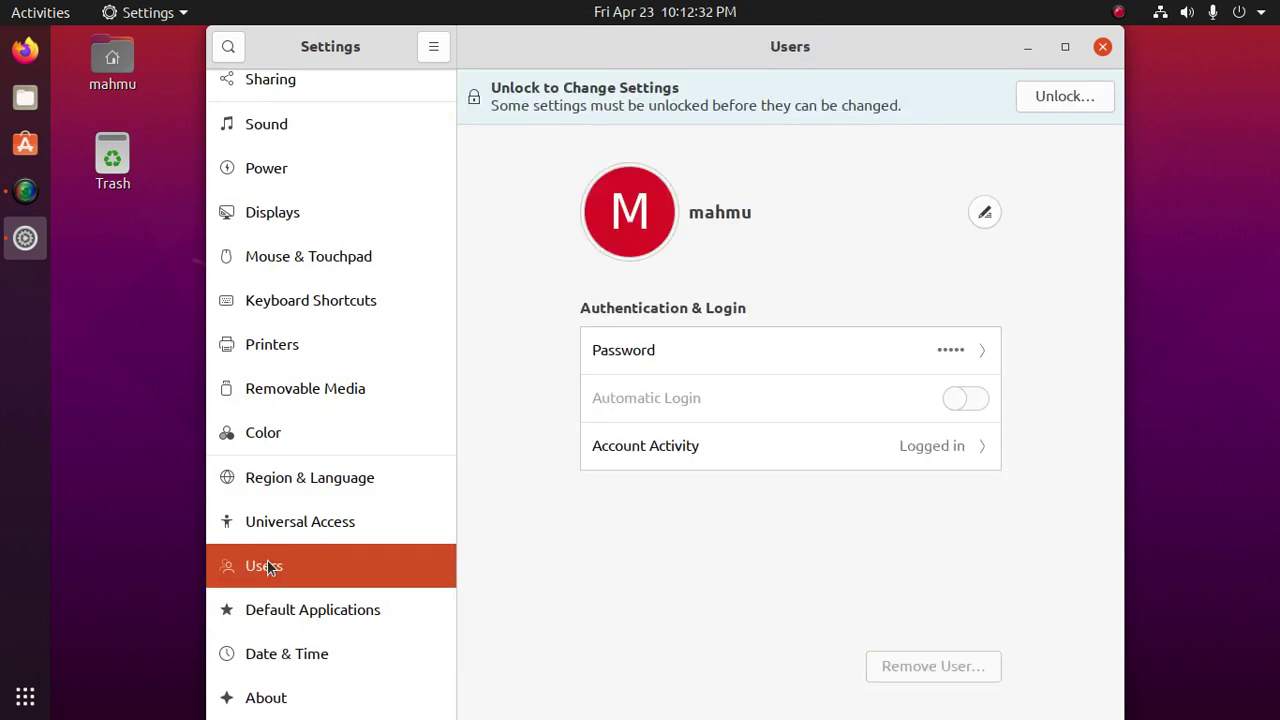
Maximize the Settings window and unlock the Users page with the admin password
{"action": "left_click", "coordinate": [1066, 47]}
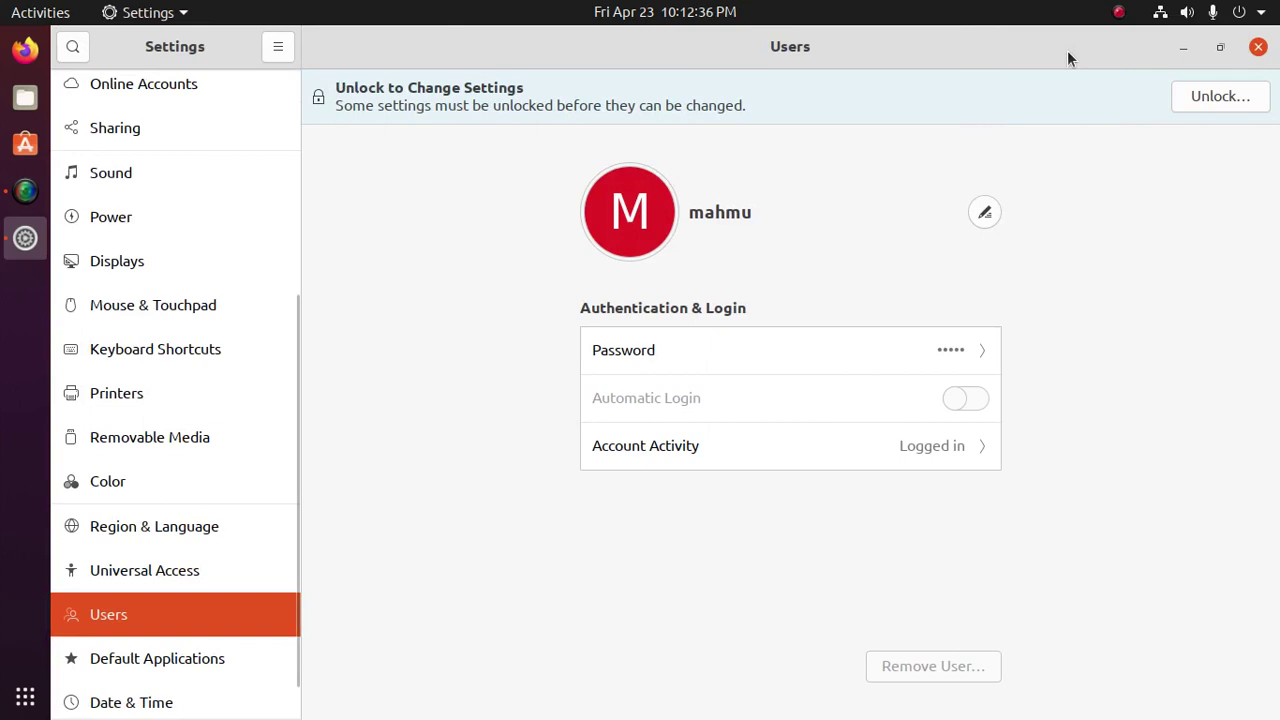
{"action": "left_click", "coordinate": [1204, 97]}
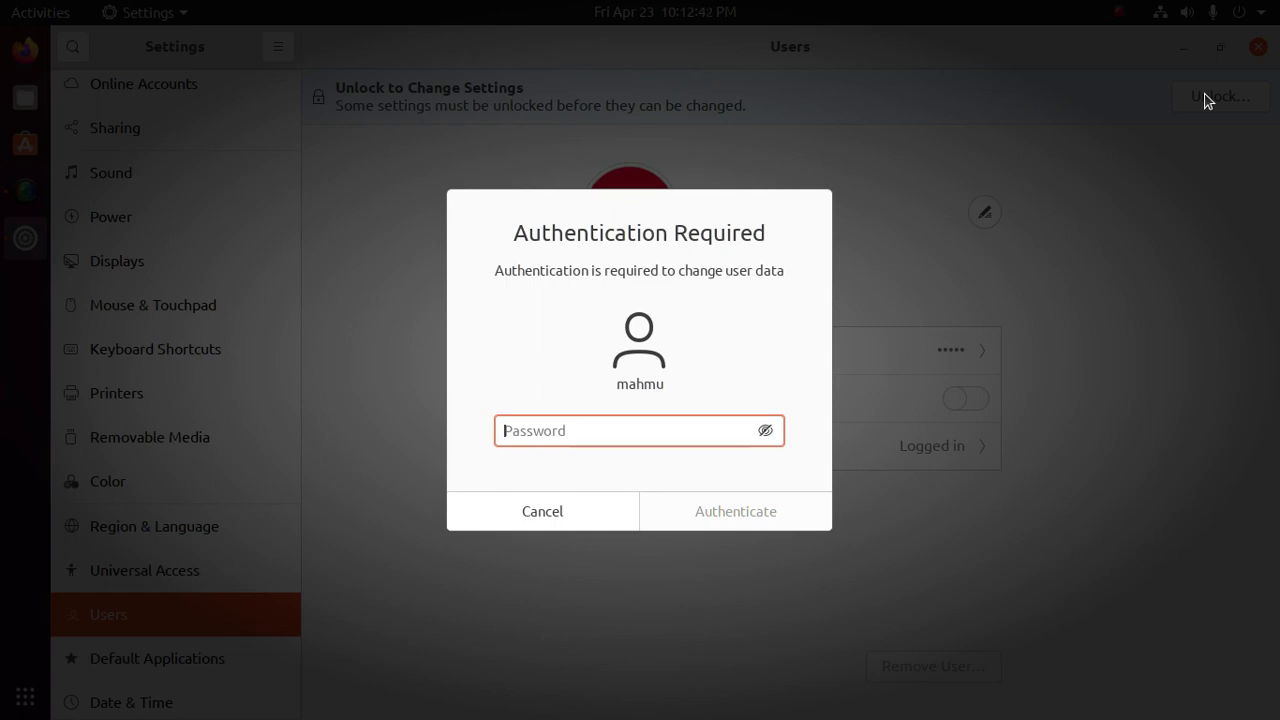
{"action": "type", "text": "•••"}
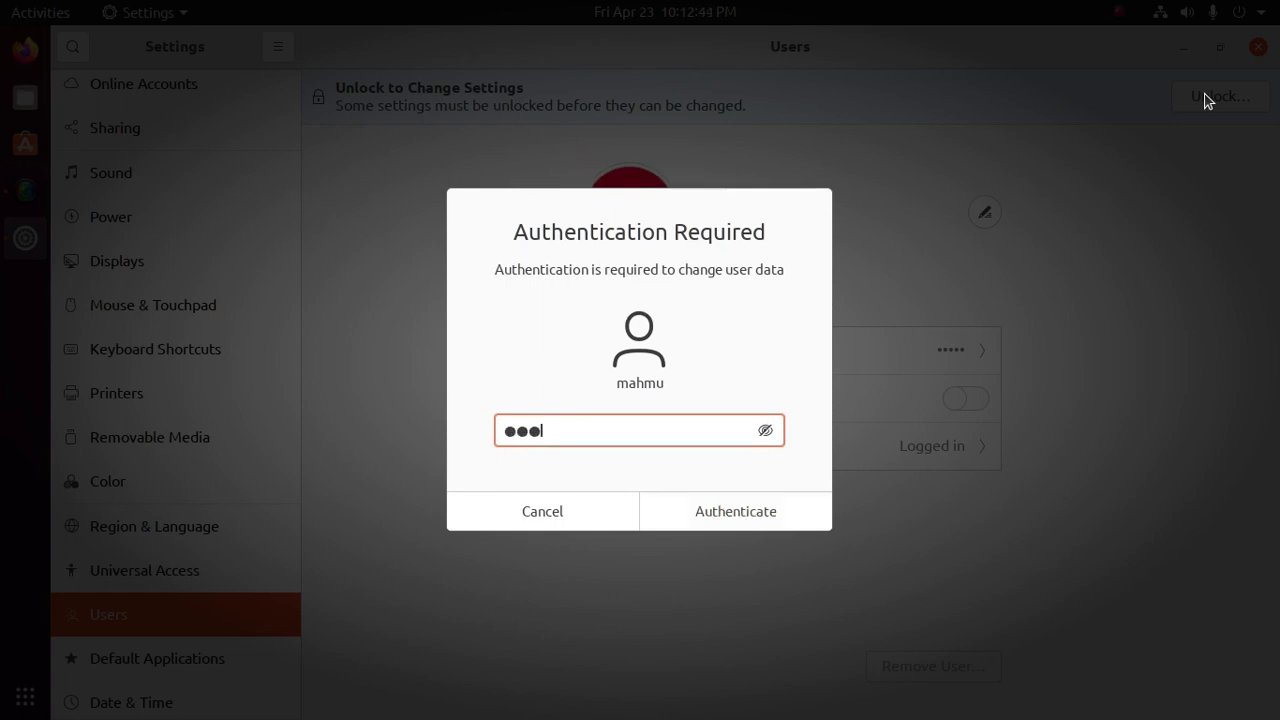
{"action": "type", "text": "••••••"}
{"action": "key", "text": "Return"}
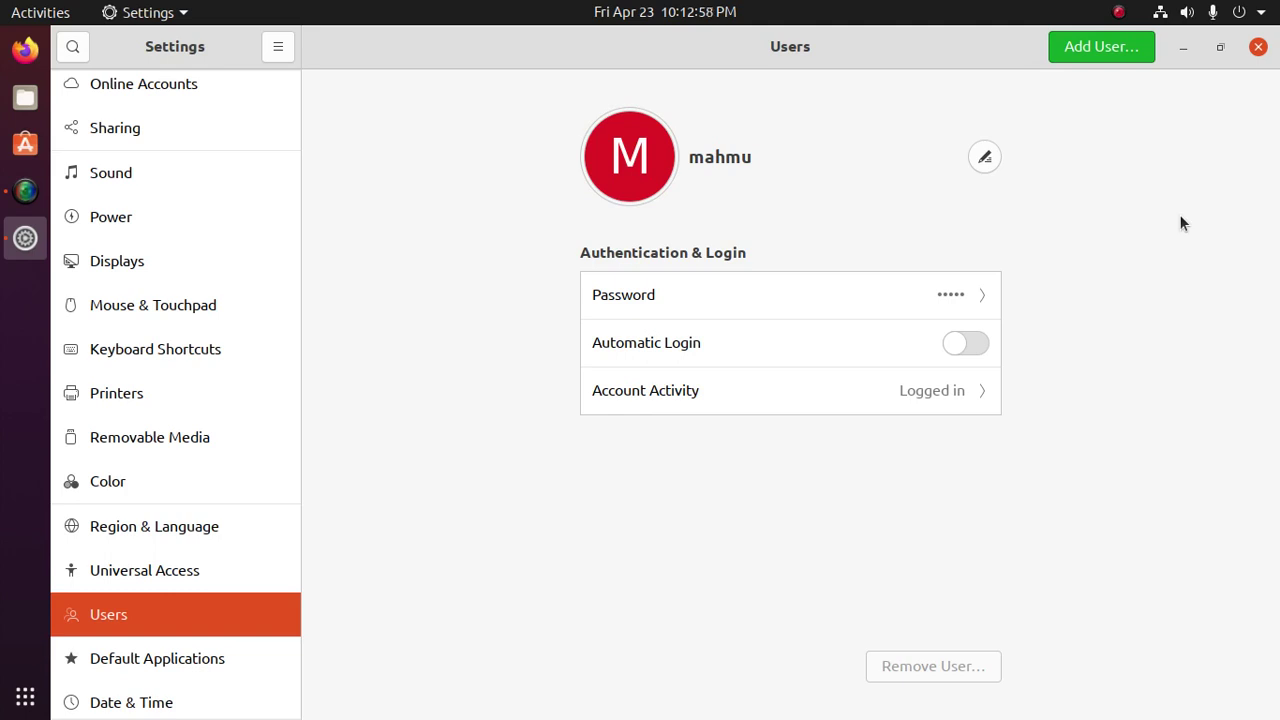
Begin a new Standard account with full name OSTECHHELP and username ostechhelp
{"action": "left_click", "coordinate": [1097, 48]}
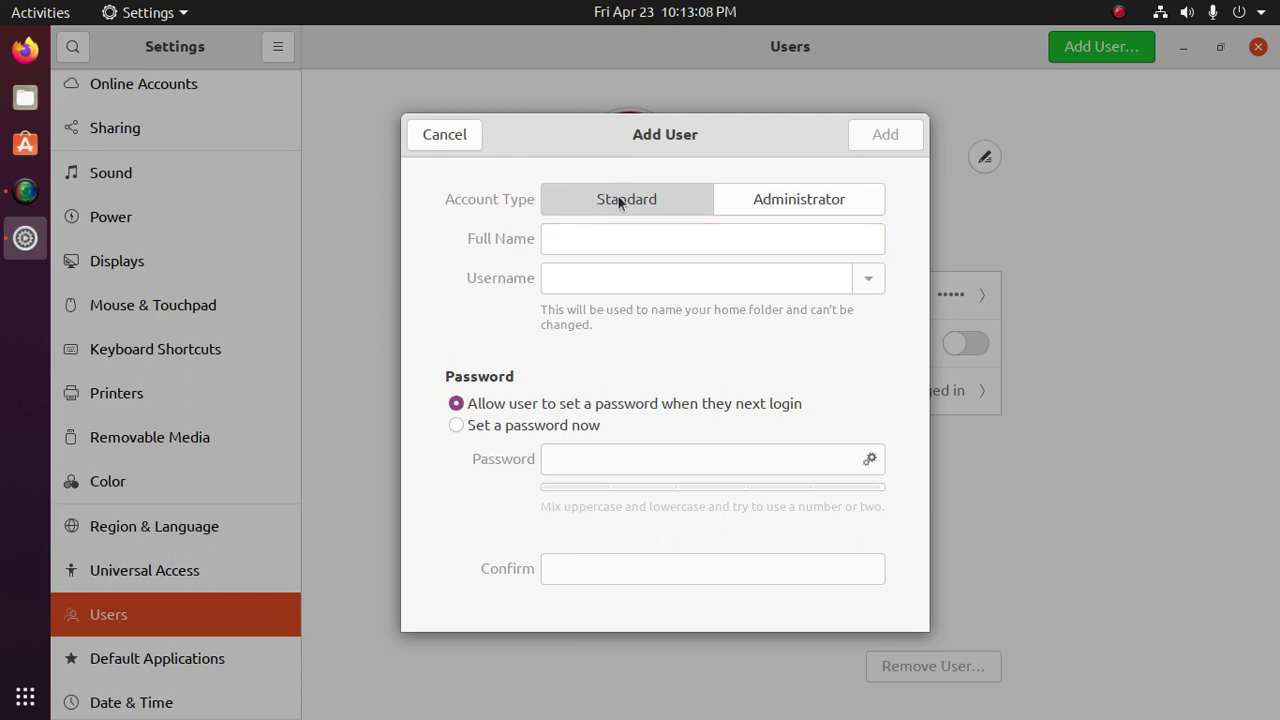
{"action": "left_click", "coordinate": [755, 195]}
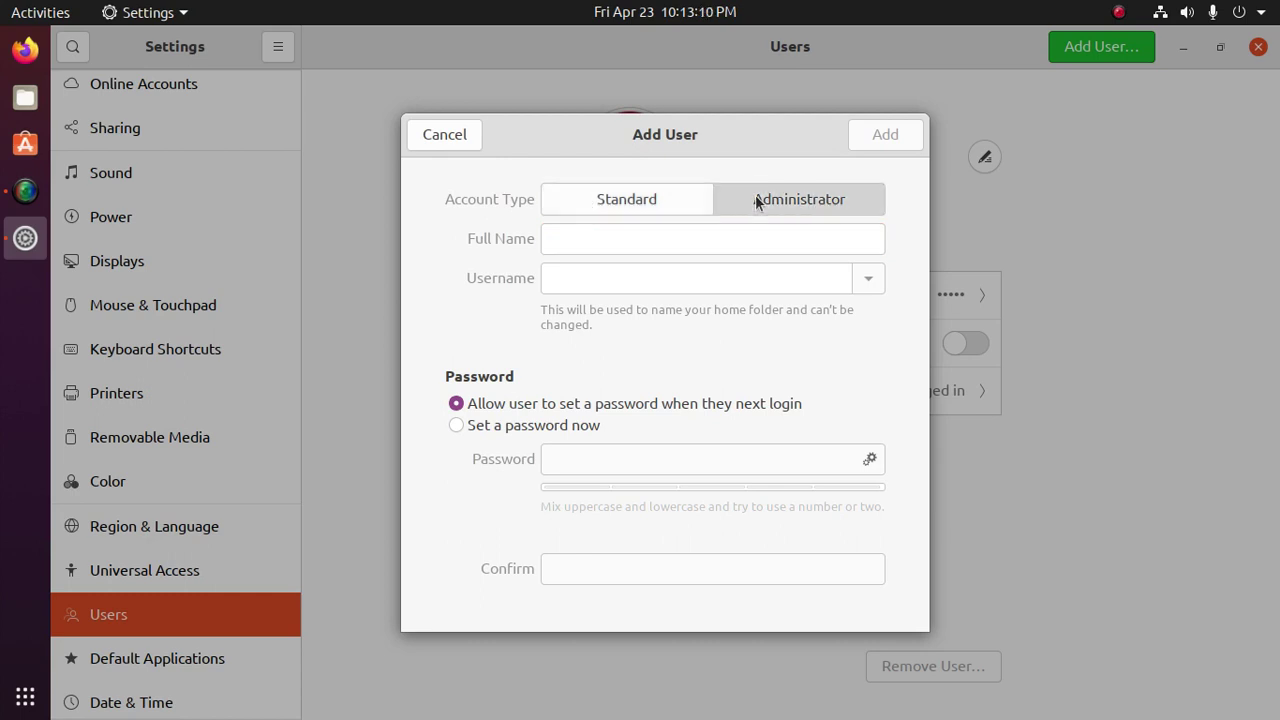
{"action": "left_click", "coordinate": [617, 201]}
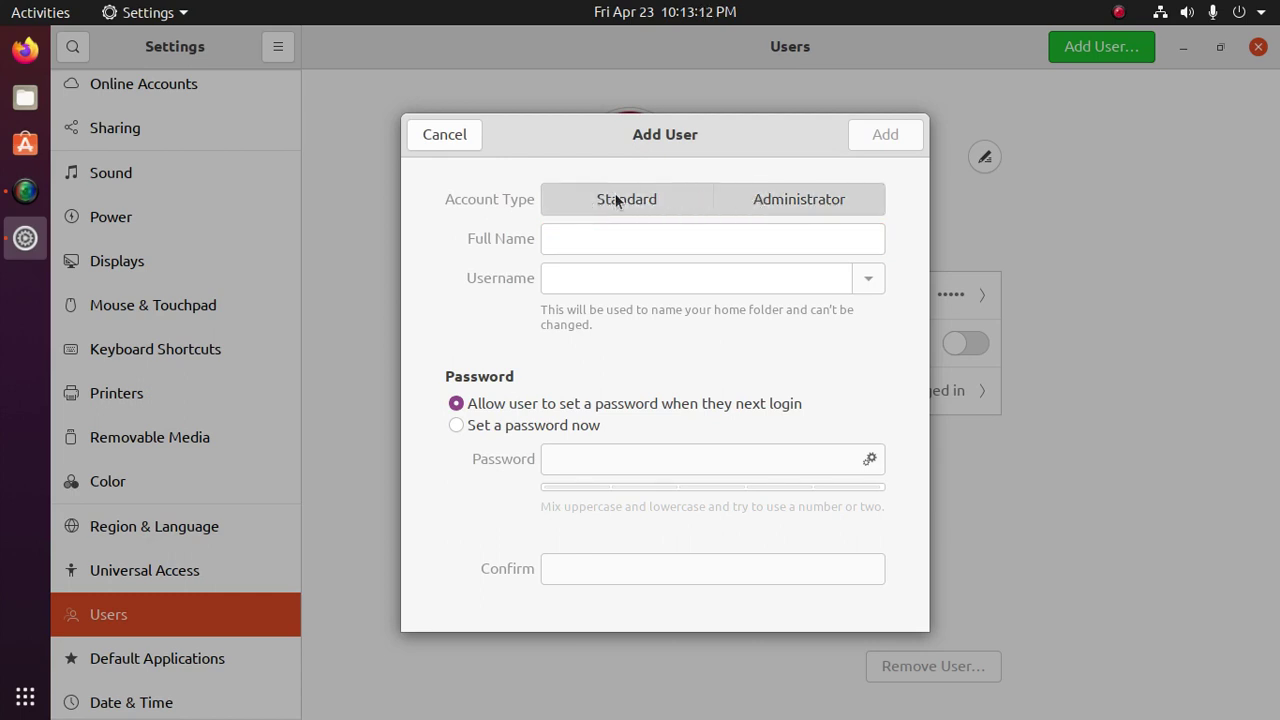
{"action": "left_click", "coordinate": [614, 237]}
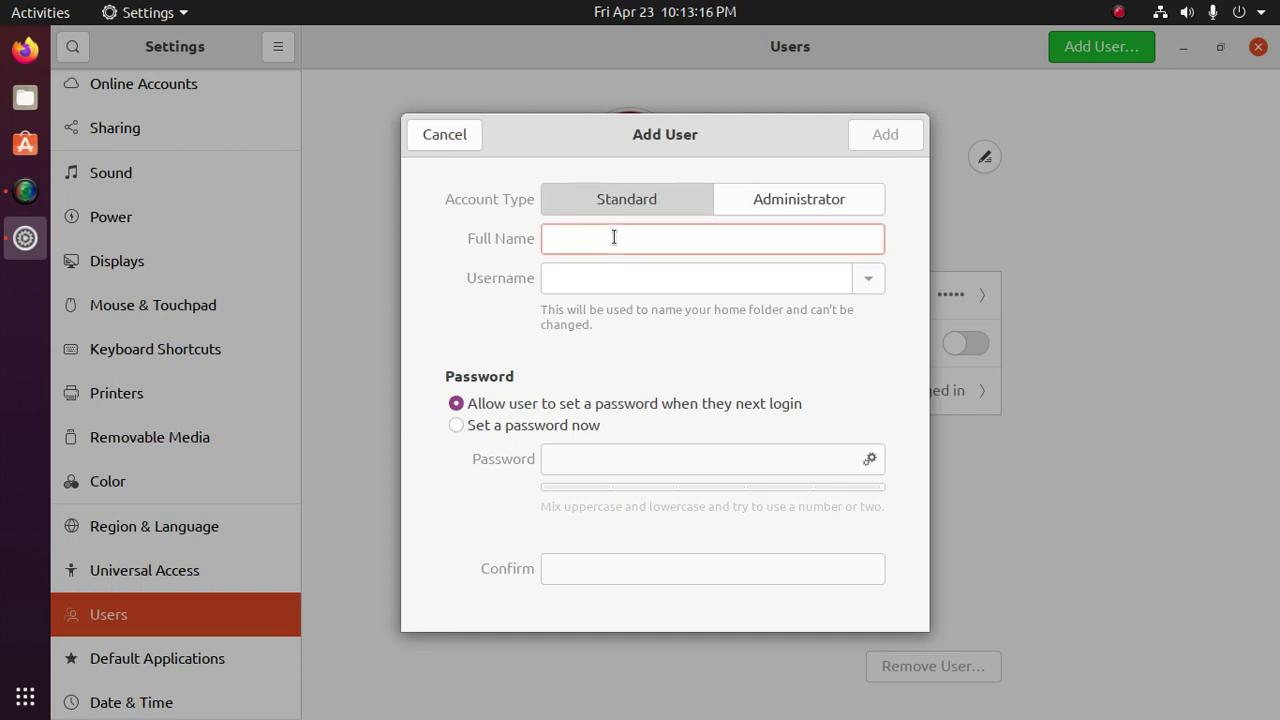
{"action": "type", "text": "OSTE"}
{"action": "type", "text": "CHHEK"}
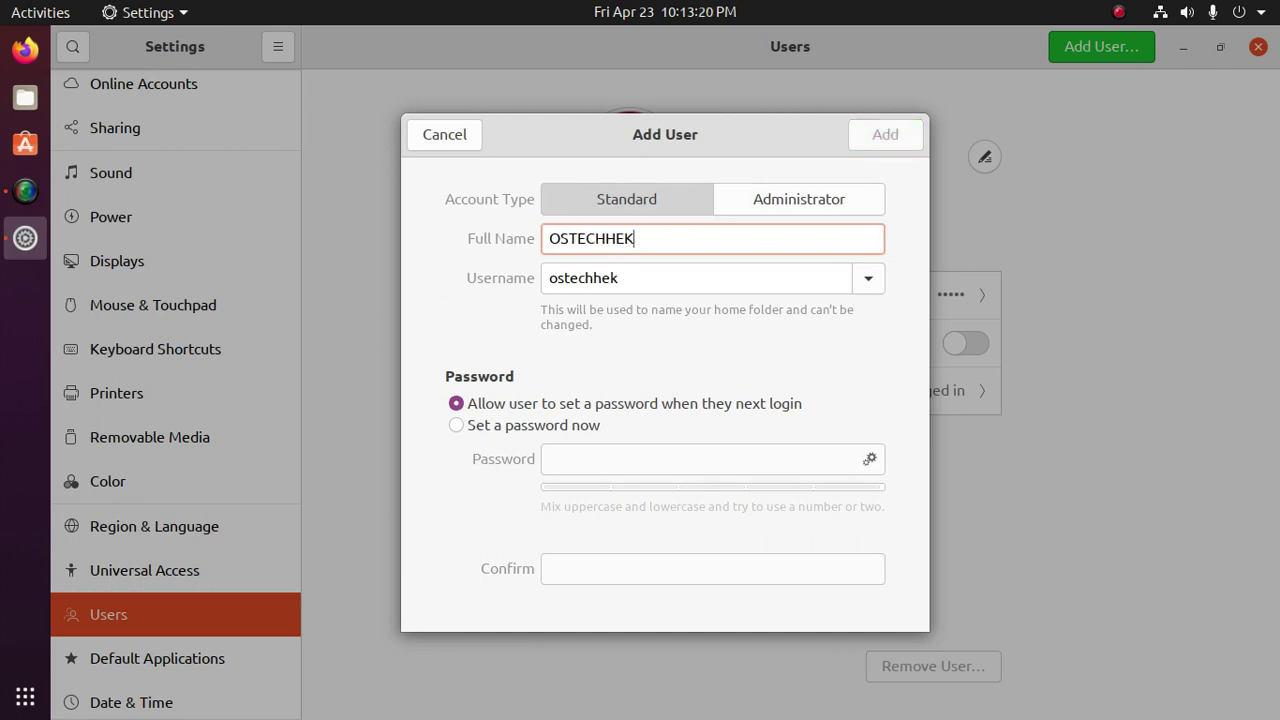
{"action": "key", "text": "BackSpace"}
{"action": "key", "text": "BackSpace"}
{"action": "key", "text": "BackSpace"}
{"action": "type", "text": "HELP"}
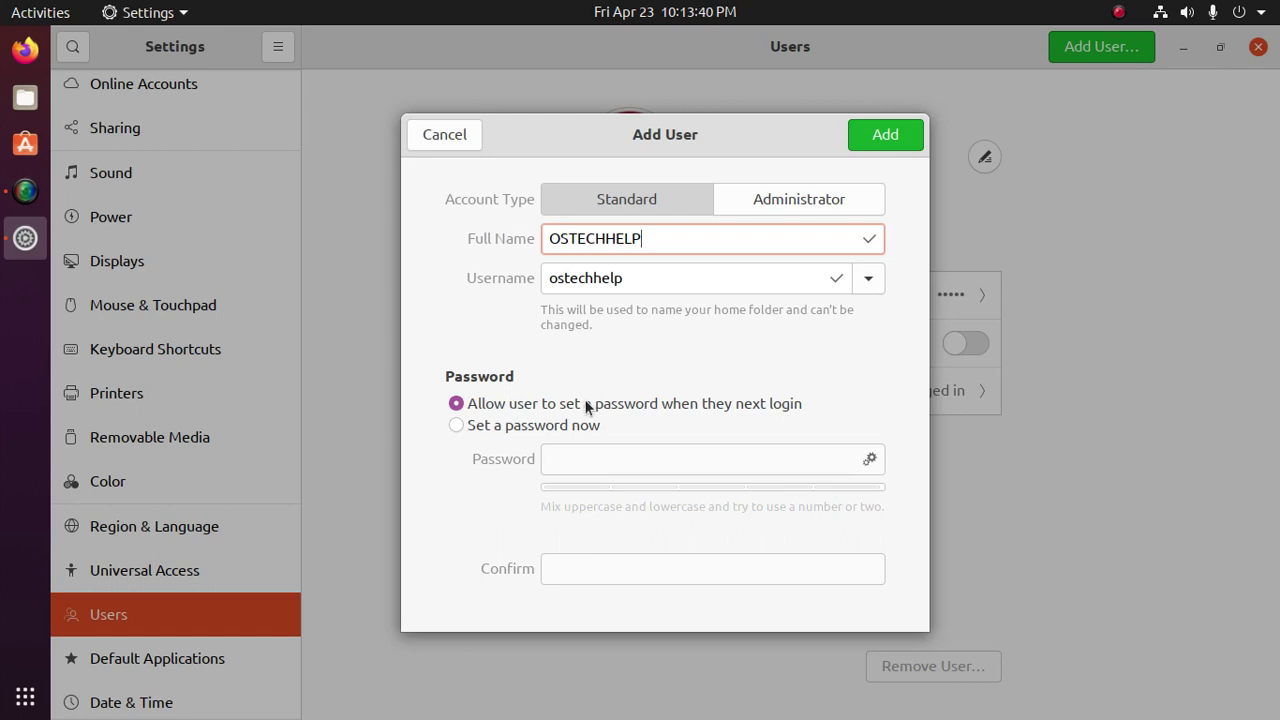
Choose 'Set a password now', generate a random password, and add the OSTECHHELP account
{"action": "left_click", "coordinate": [490, 406]}
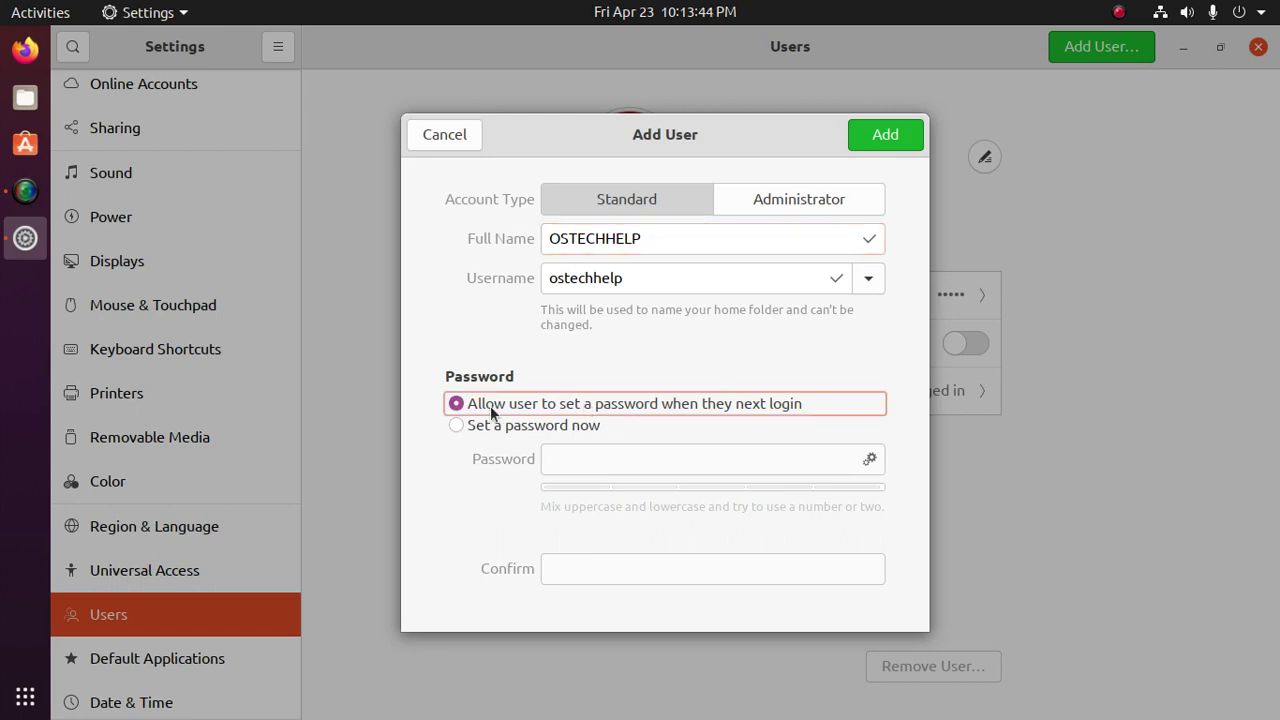
{"action": "left_click", "coordinate": [499, 426]}
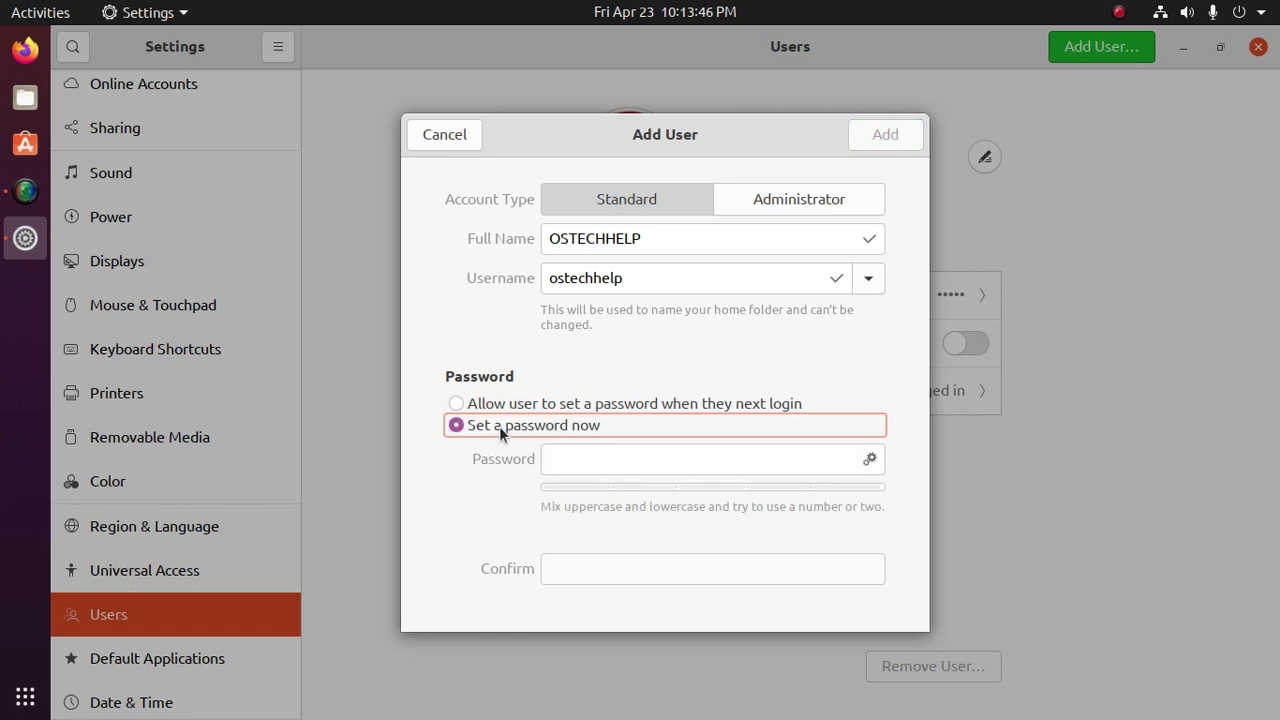
{"action": "left_click", "coordinate": [589, 460]}
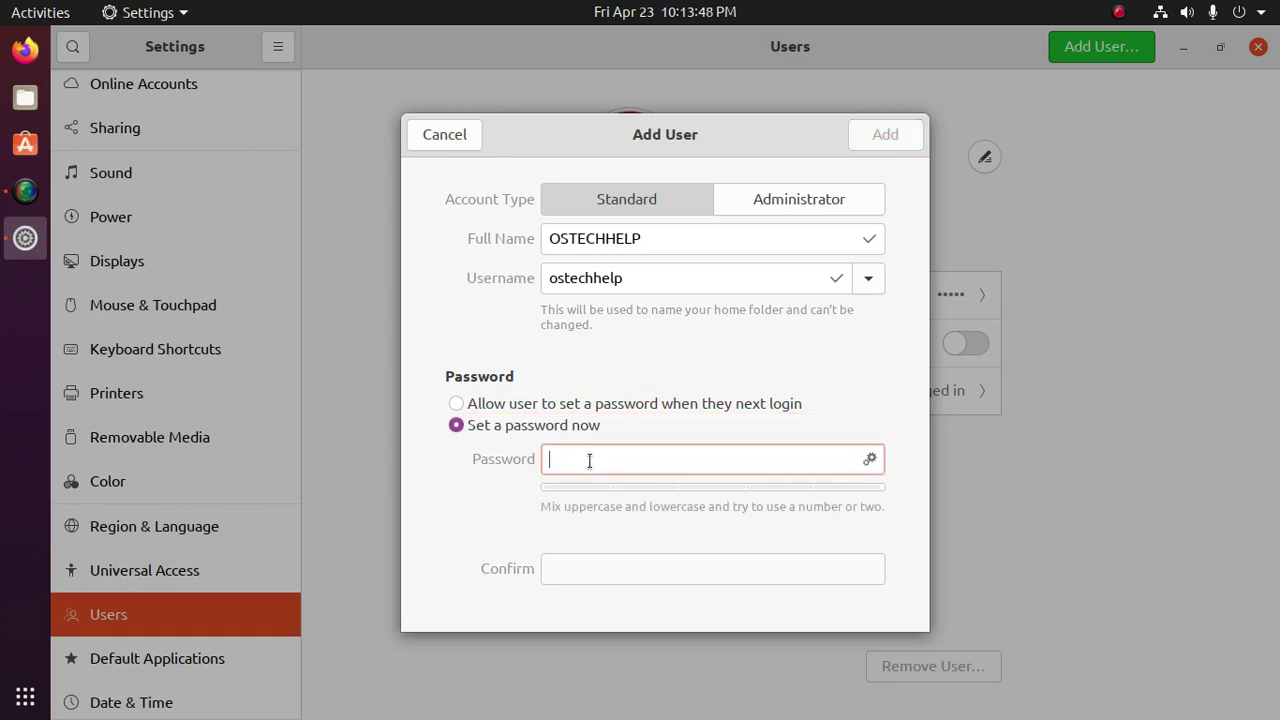
{"action": "left_click", "coordinate": [474, 426]}
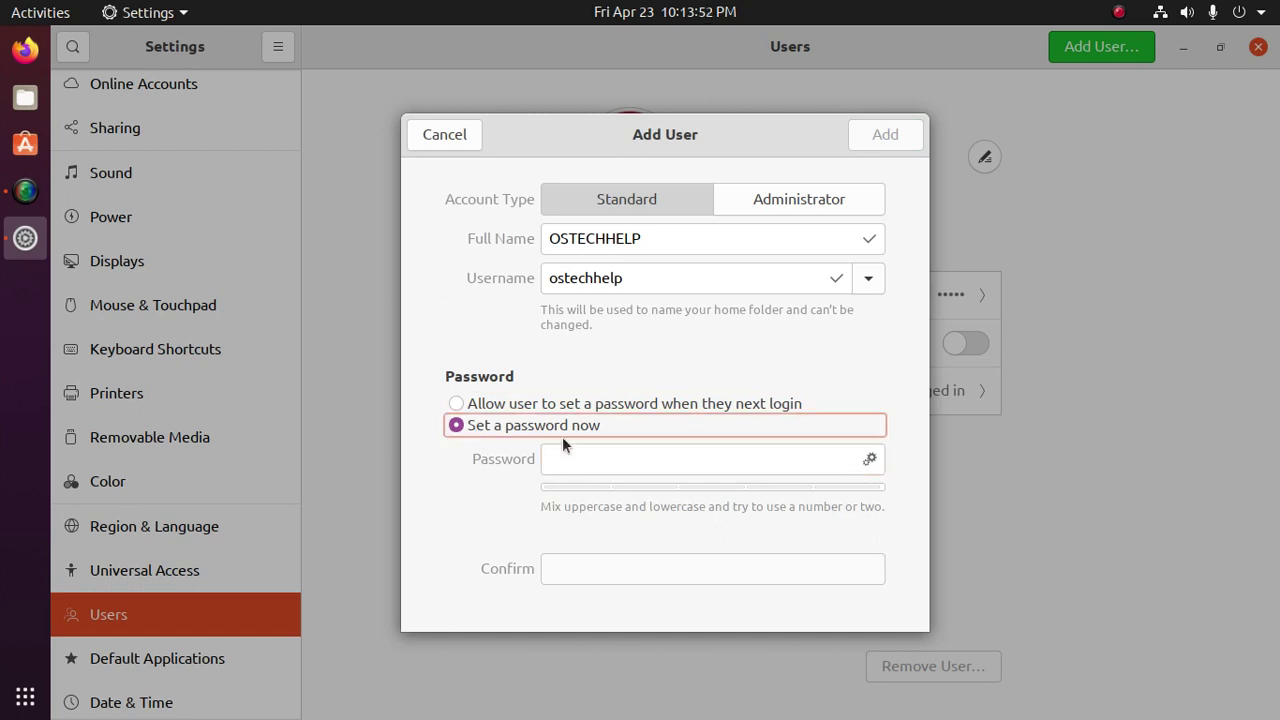
{"action": "left_click", "coordinate": [657, 462]}
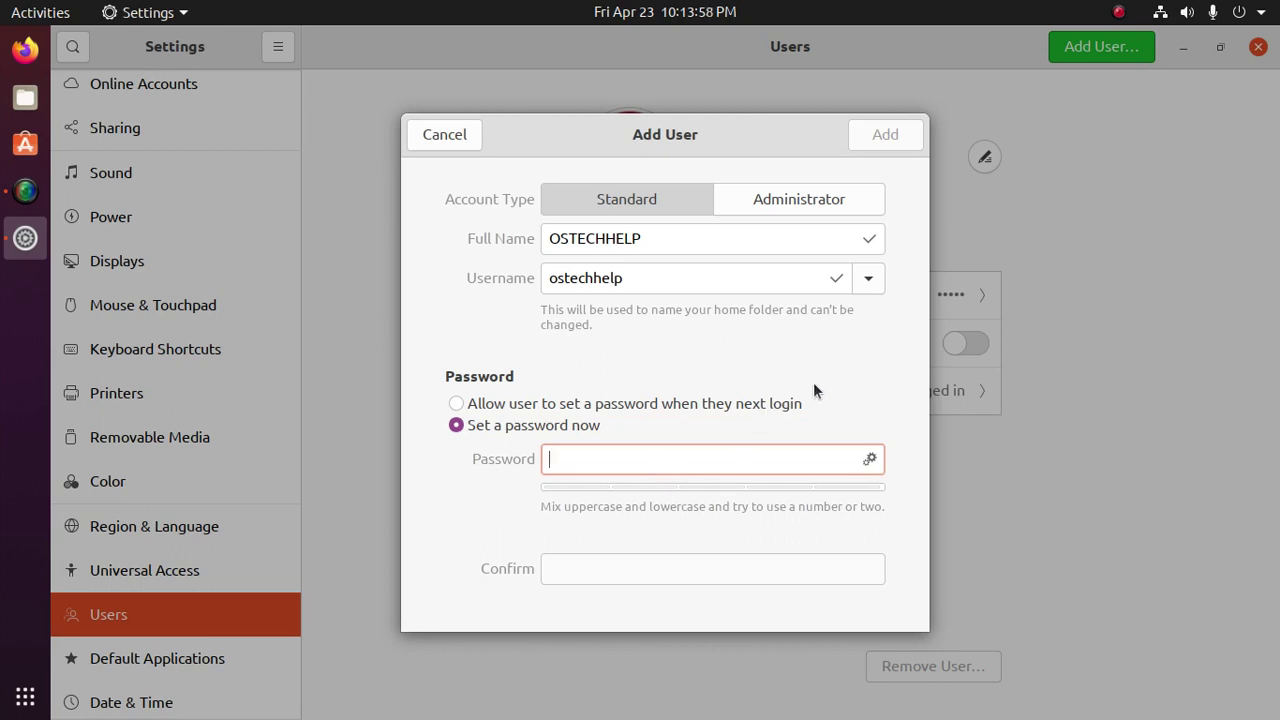
{"action": "left_click", "coordinate": [870, 458]}
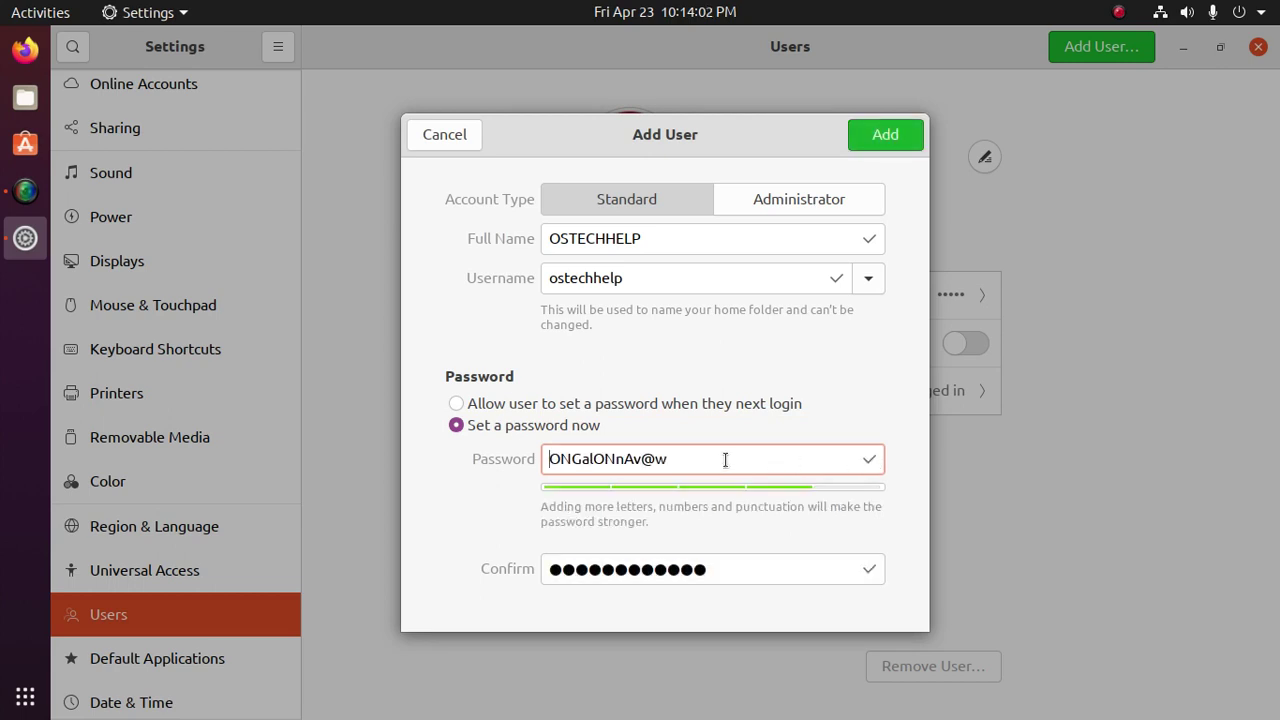
{"action": "left_click_drag", "start_coordinate": [686, 460], "coordinate": [514, 470]}
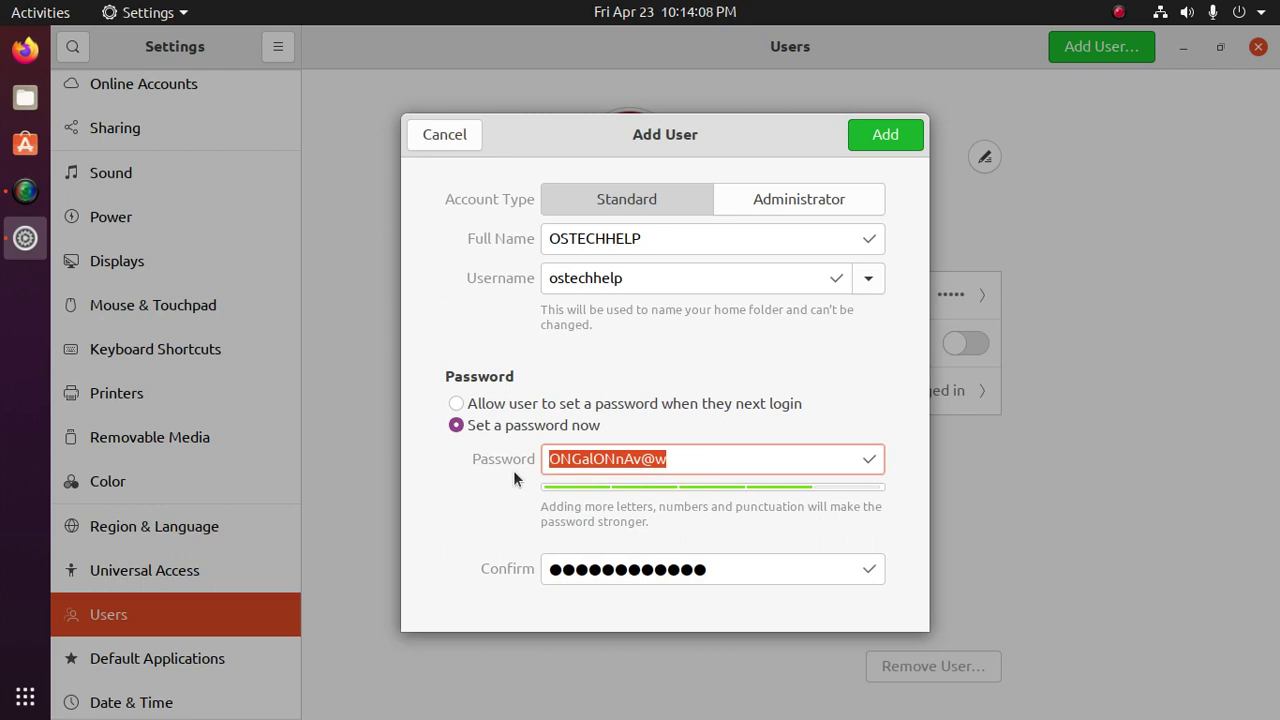
{"action": "left_click", "coordinate": [885, 136]}
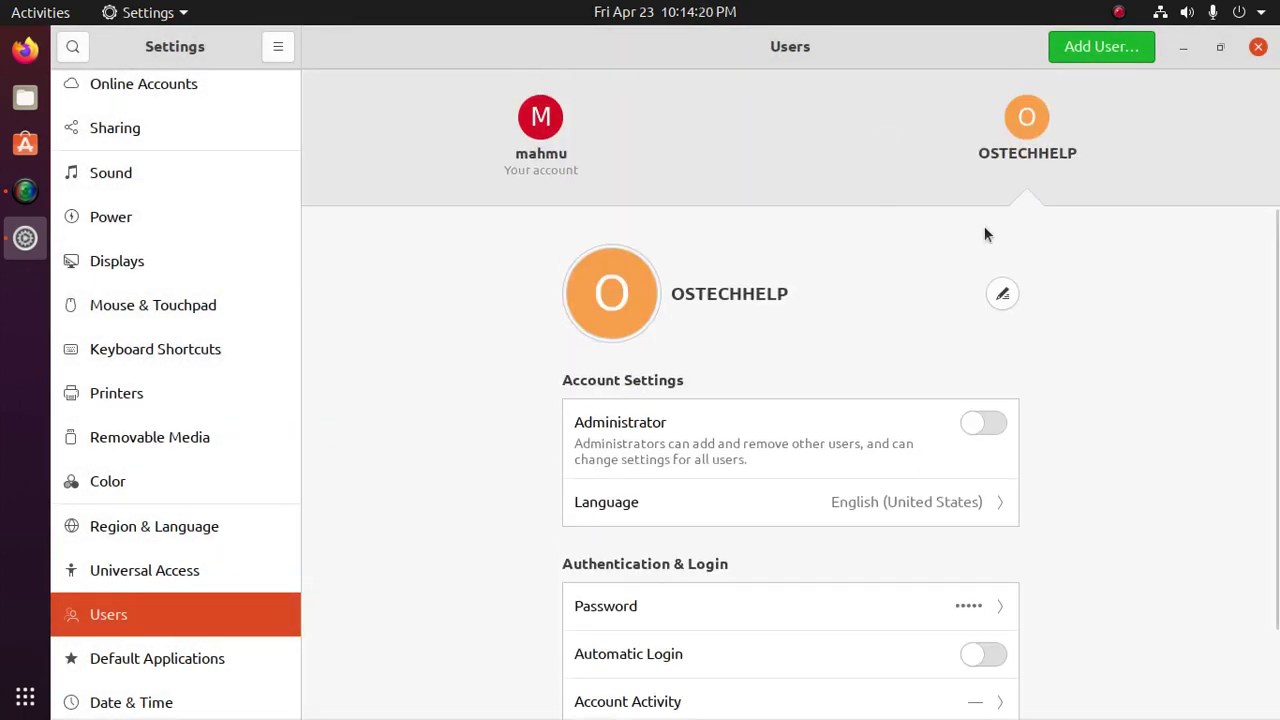
In Files, browse to /home and confirm the mahmu and ostechhelp folders both exist
{"action": "left_click", "coordinate": [25, 97]}
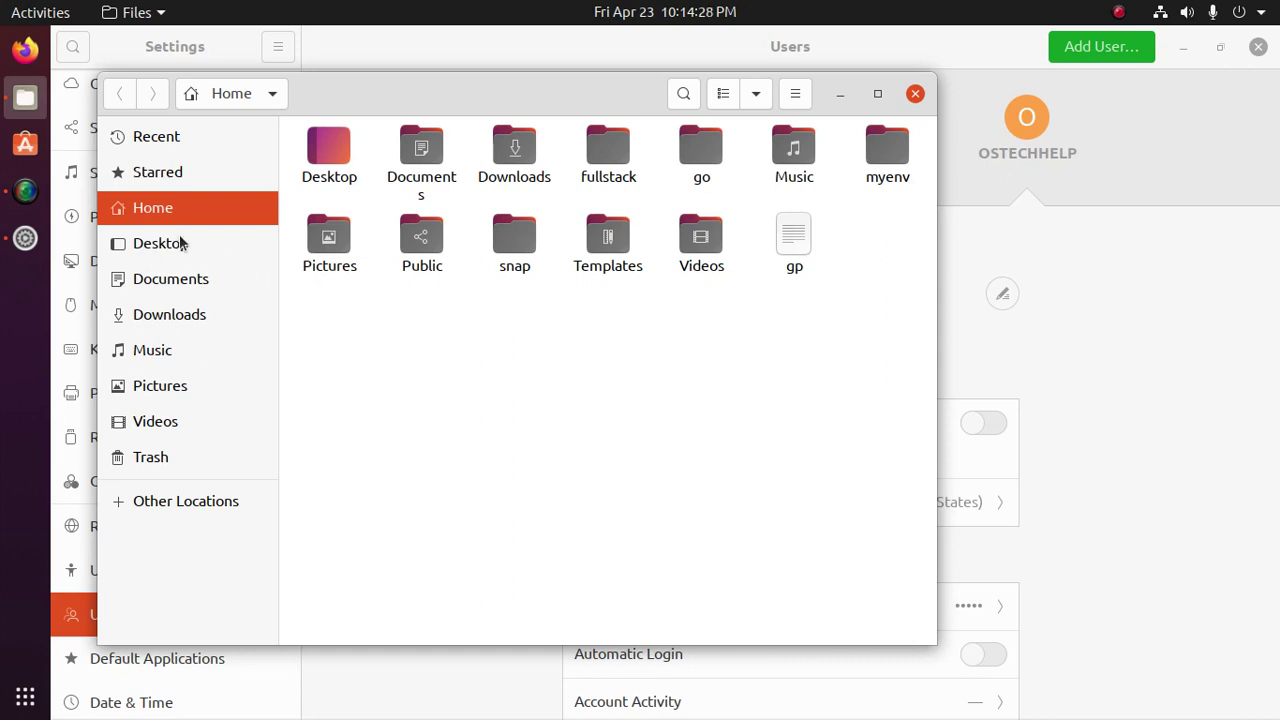
{"action": "left_click", "coordinate": [205, 504]}
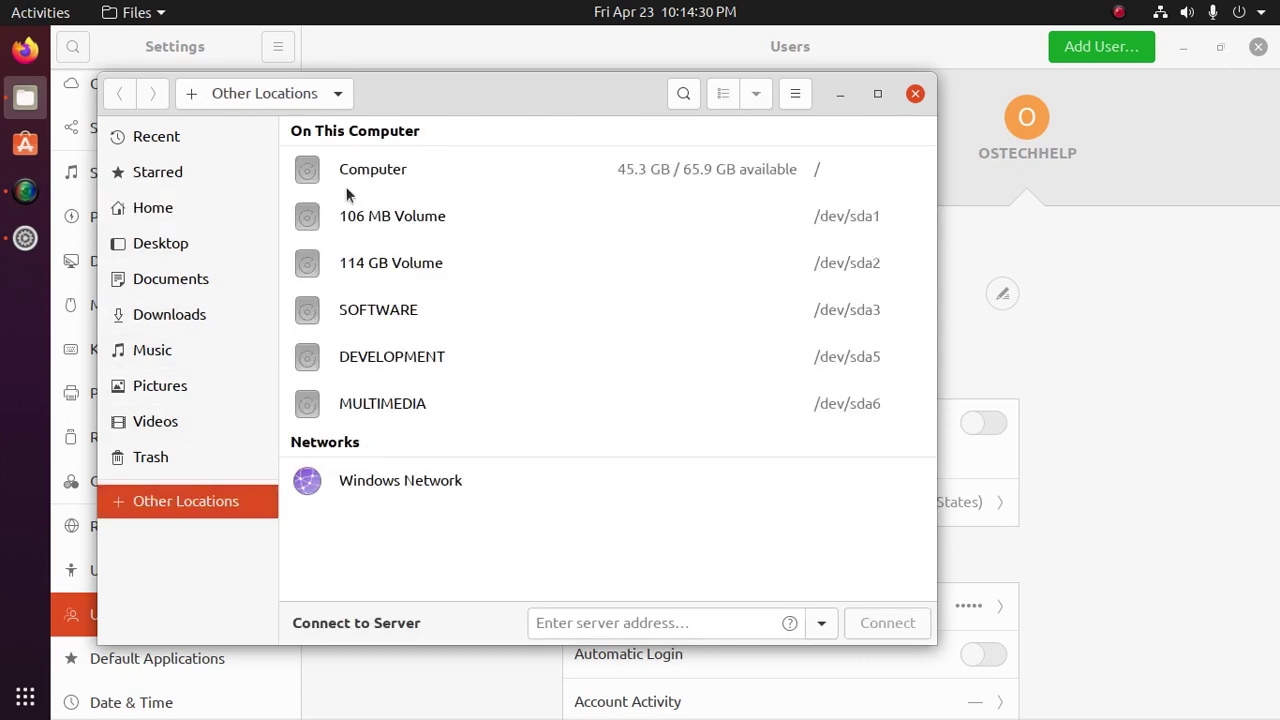
{"action": "left_click", "coordinate": [409, 168]}
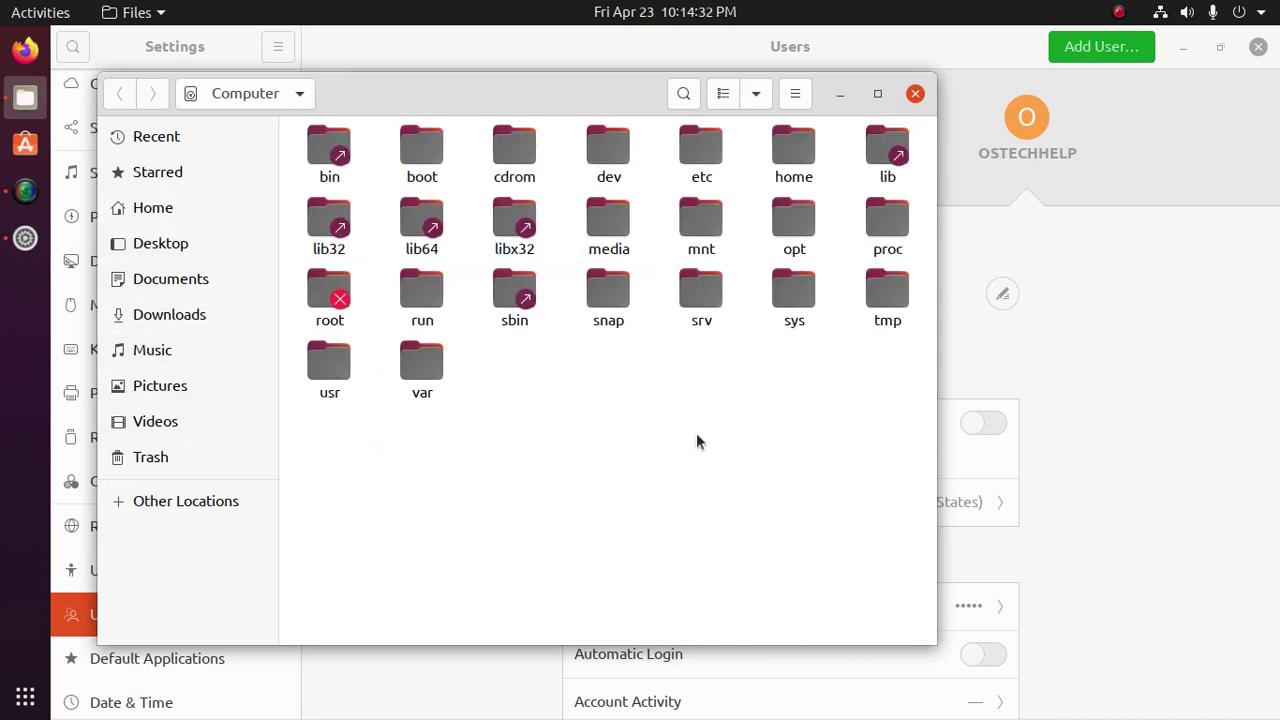
{"action": "double_click", "coordinate": [334, 356]}
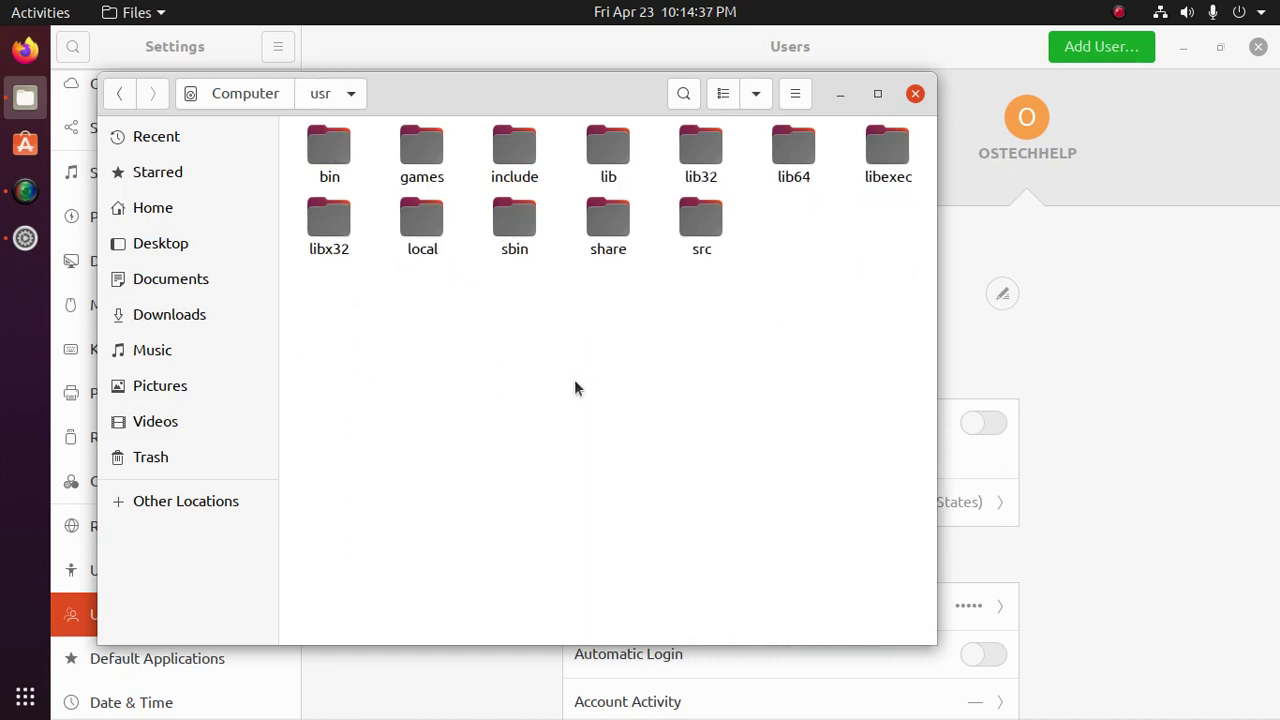
{"action": "left_click", "coordinate": [267, 95]}
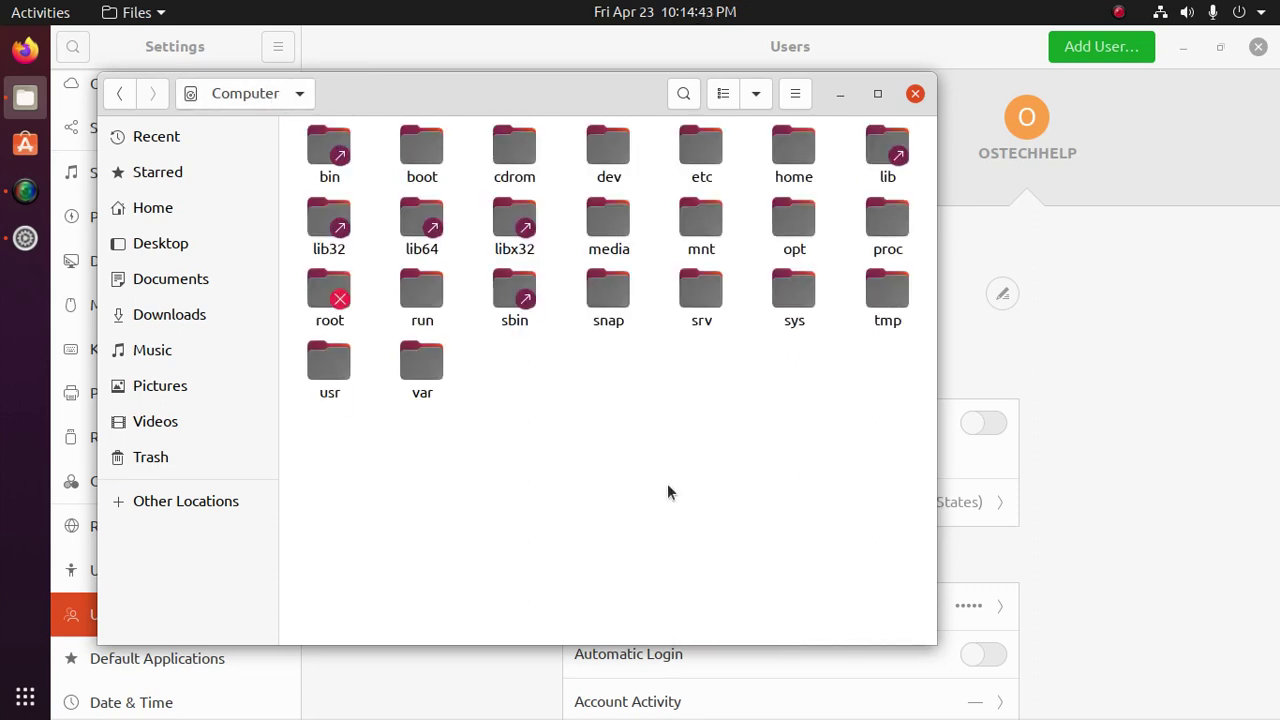
{"action": "double_click", "coordinate": [808, 150]}
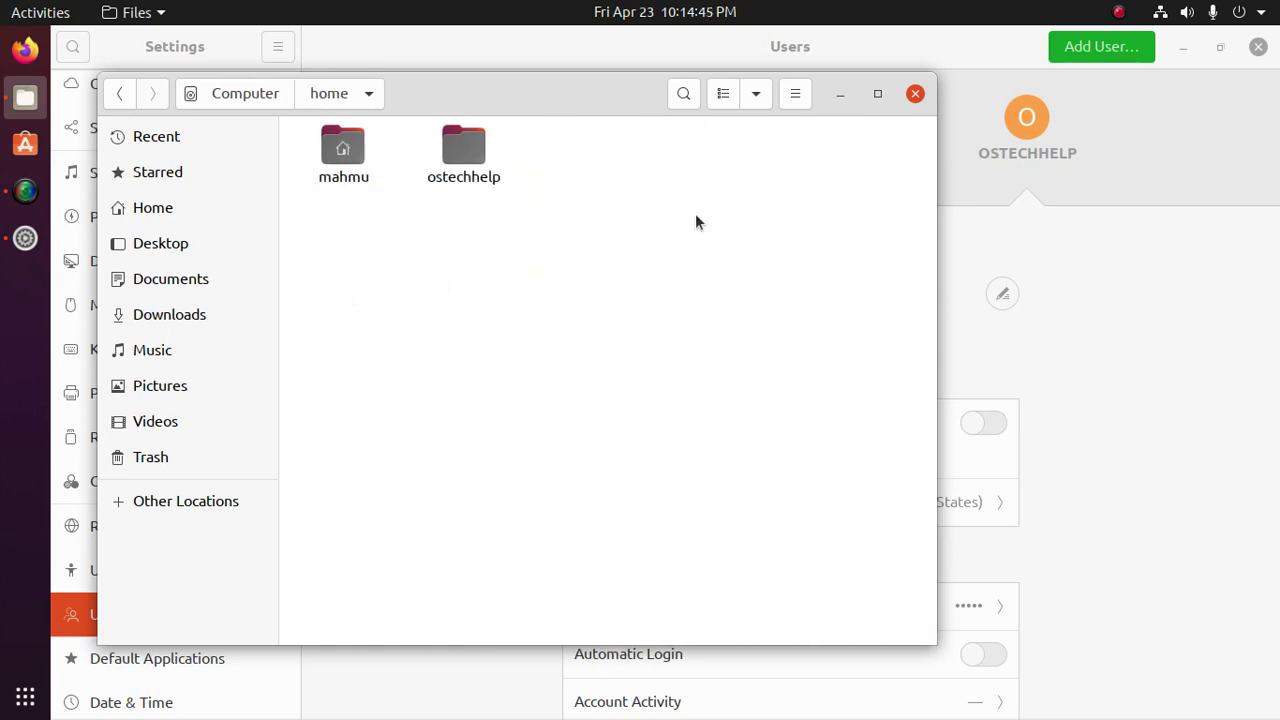
{"action": "left_click_drag", "start_coordinate": [562, 100], "coordinate": [644, 123]}
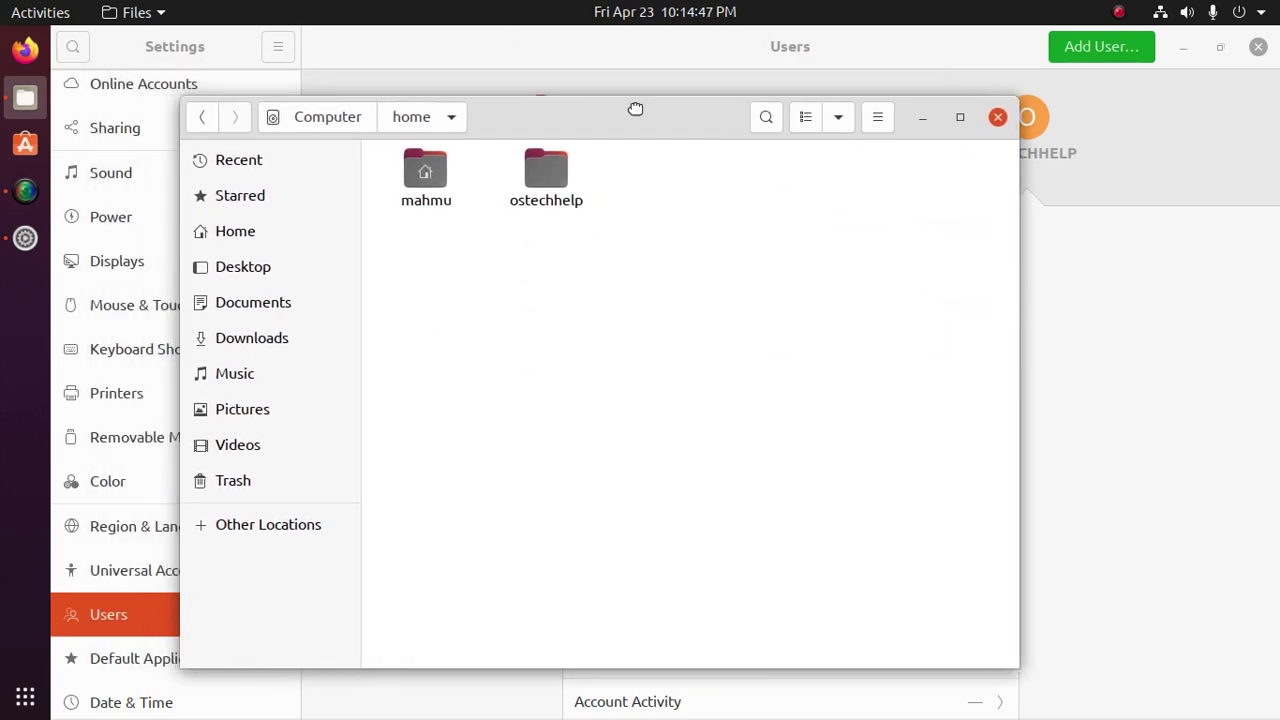
{"action": "left_click_drag", "start_coordinate": [671, 283], "coordinate": [331, 150]}
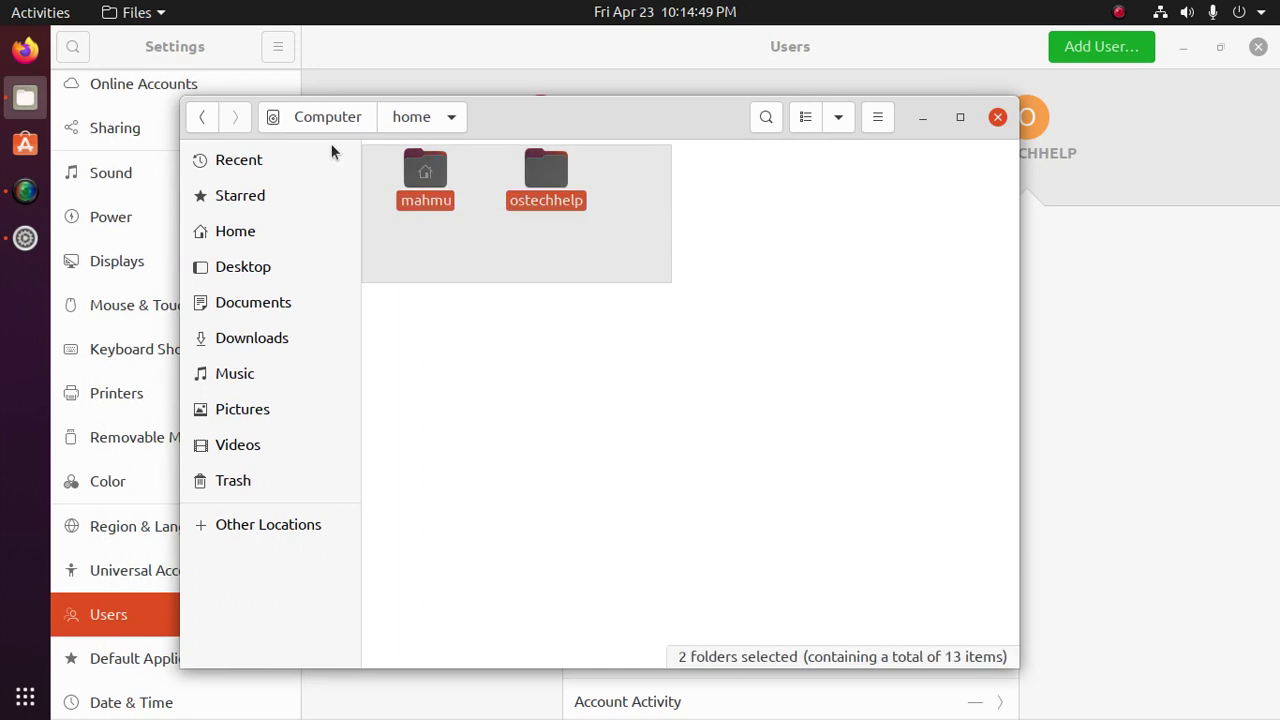
{"action": "left_click", "coordinate": [509, 368]}
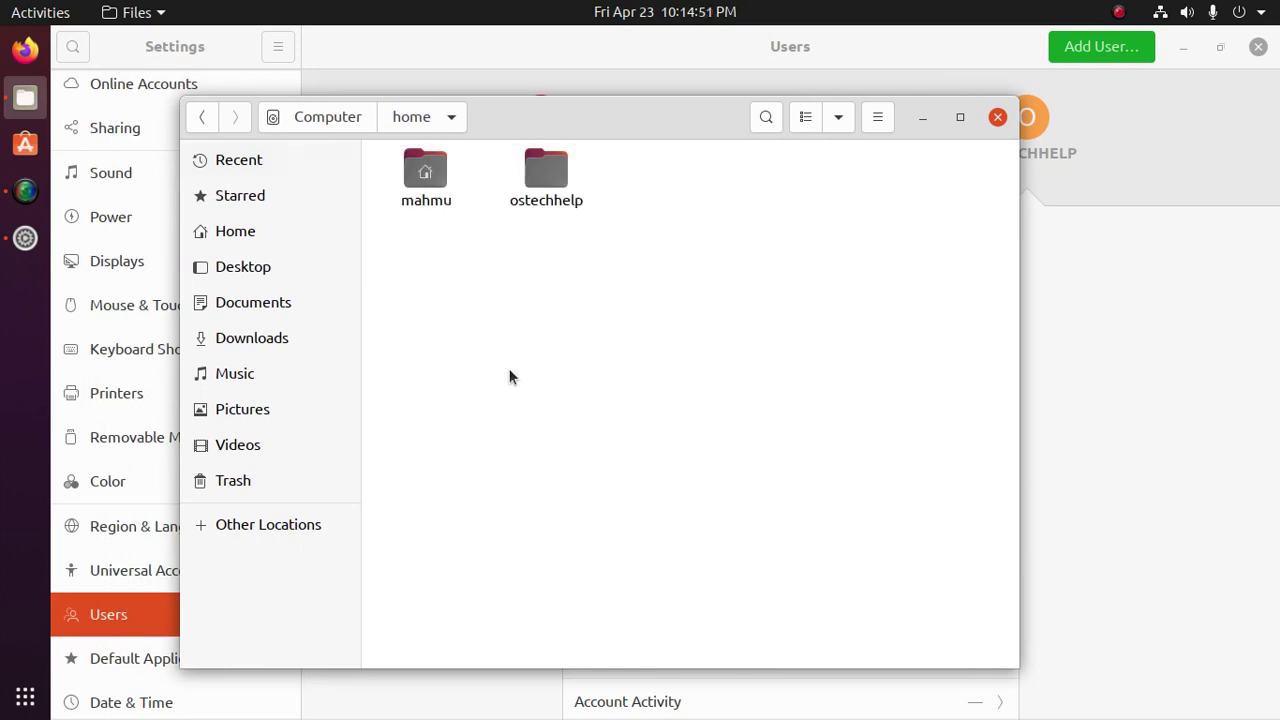
Rename the OSTECHHELP account to OSTECH
{"action": "left_click", "coordinate": [924, 117]}
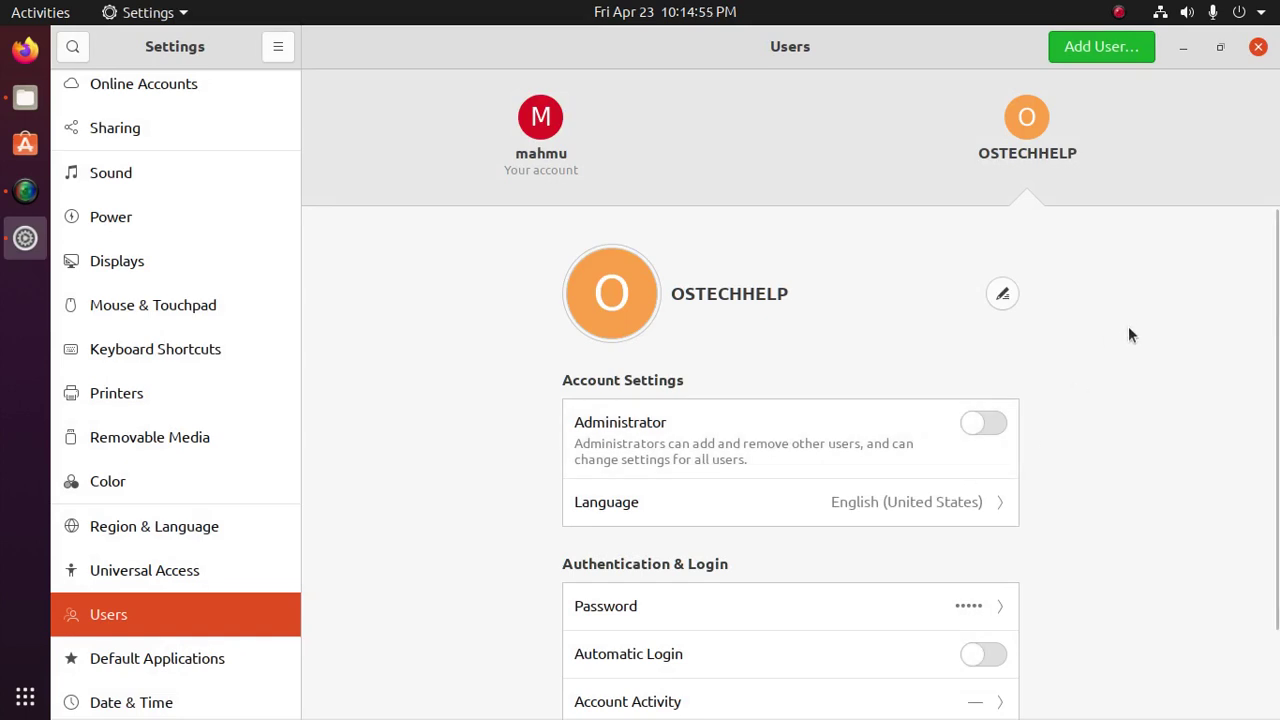
{"action": "left_click", "coordinate": [1002, 293]}
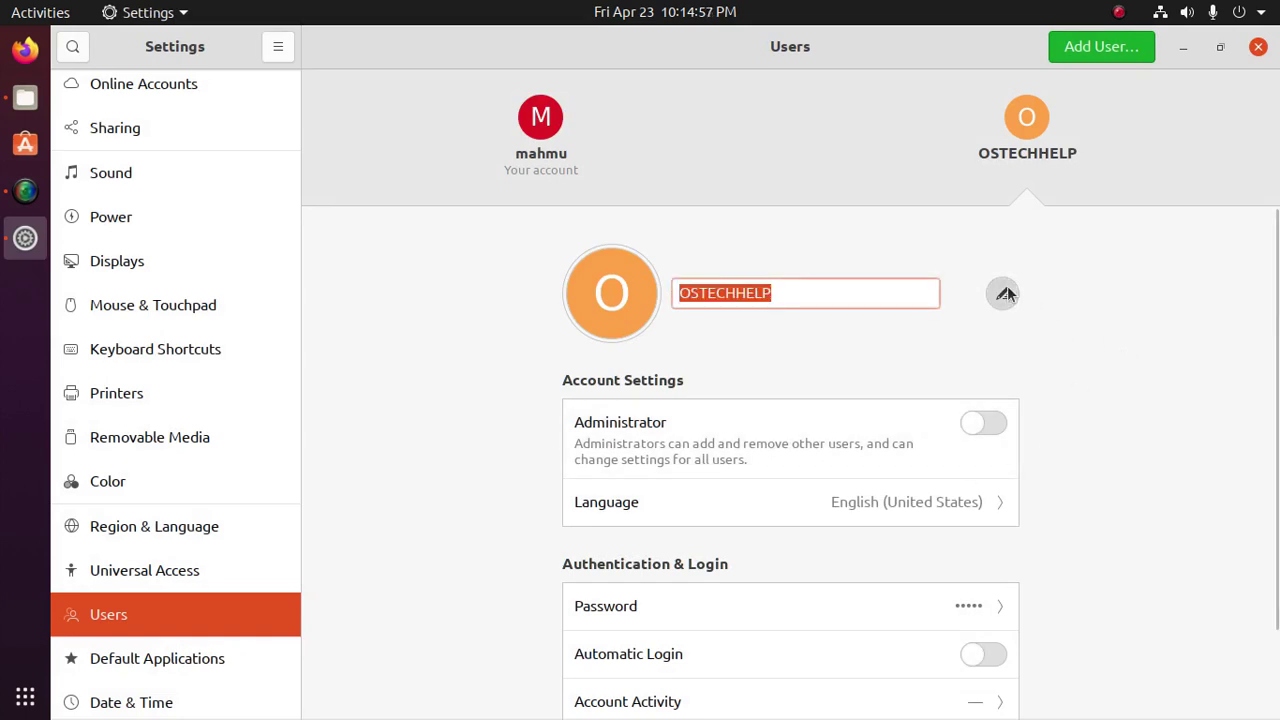
{"action": "left_click", "coordinate": [805, 295]}
{"action": "left_click_drag", "start_coordinate": [805, 295], "coordinate": [737, 285]}
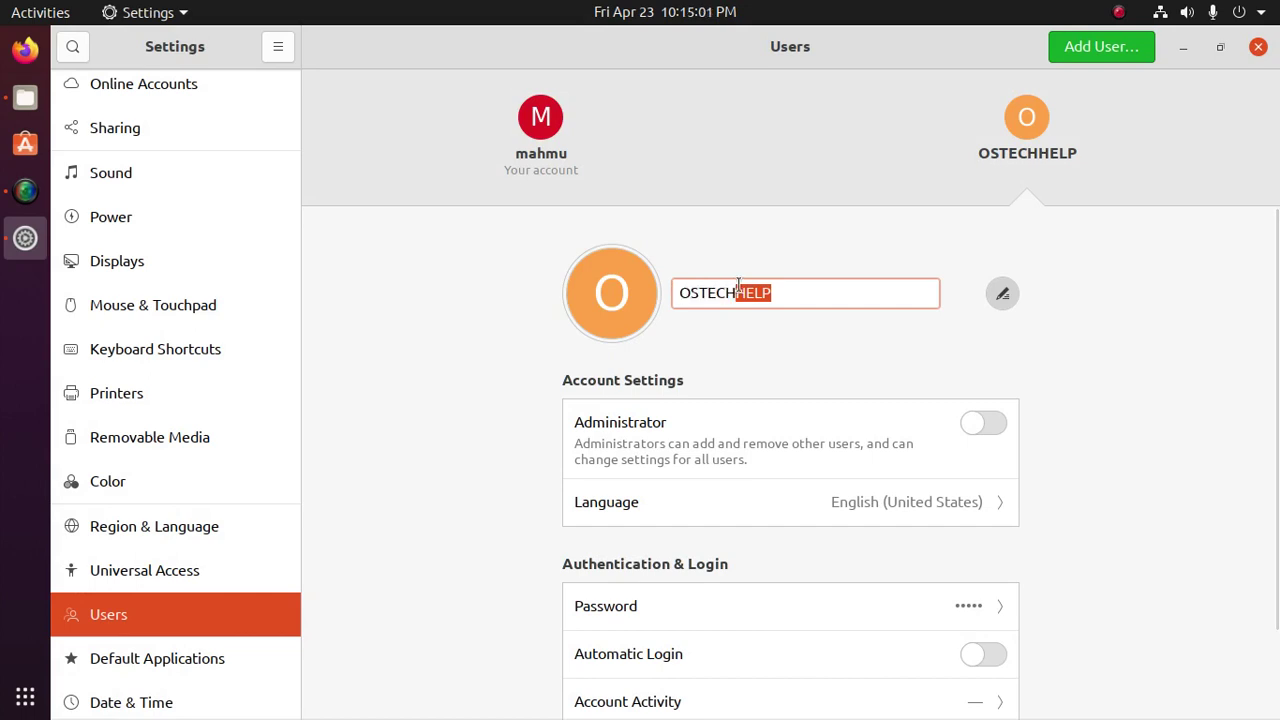
{"action": "key", "text": "BackSpace"}
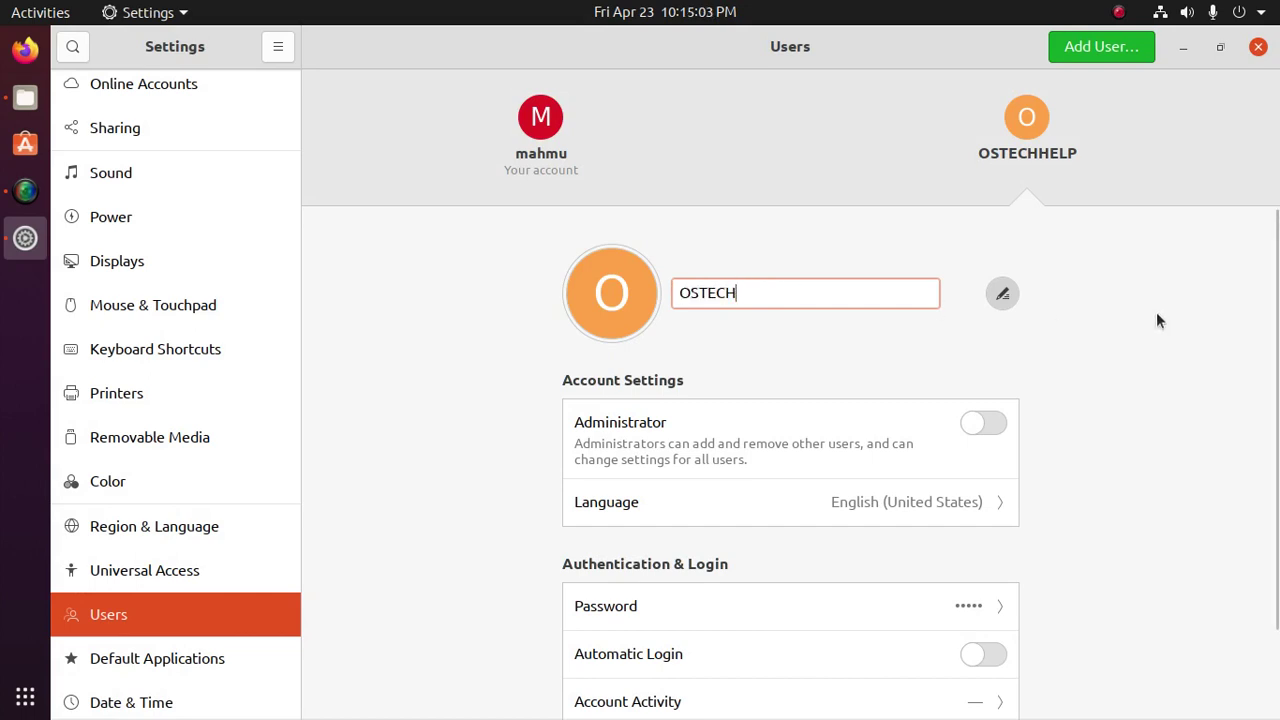
{"action": "key", "text": "Return"}
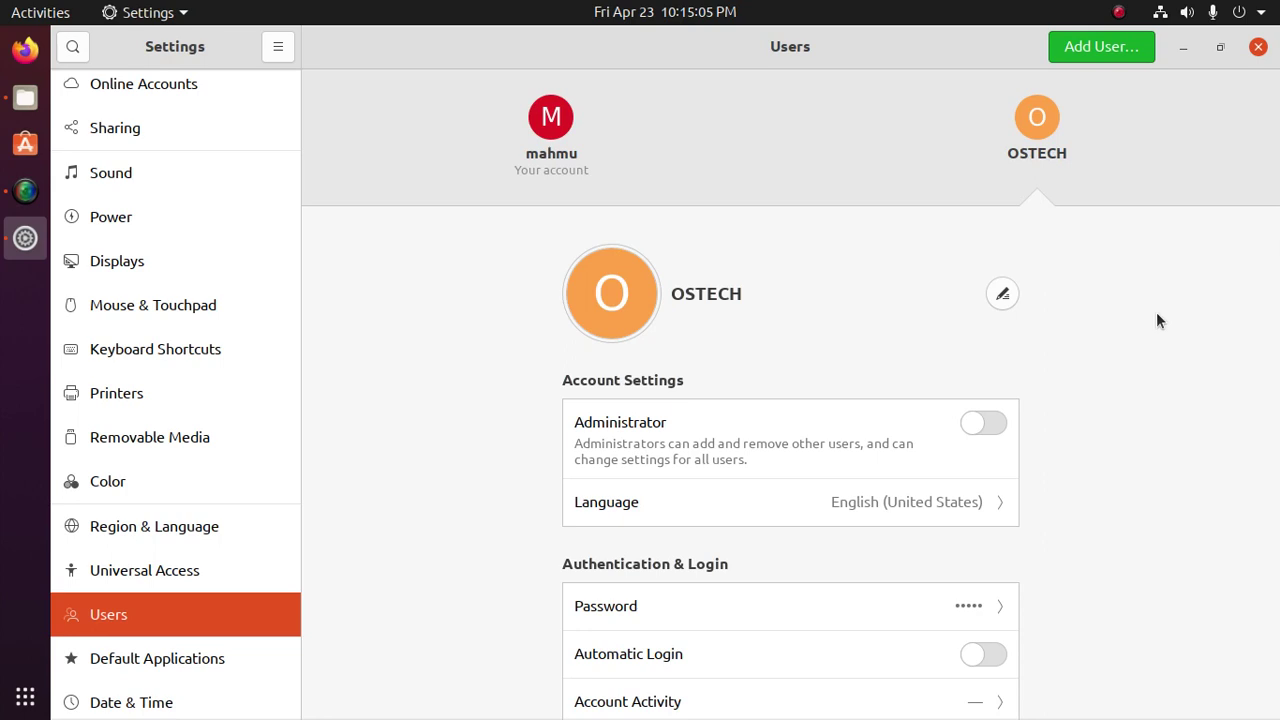
Turn on Administrator rights for the OSTECH account
{"action": "scroll", "coordinate": [1150, 370], "scroll_direction": "down", "scroll_amount": 2}
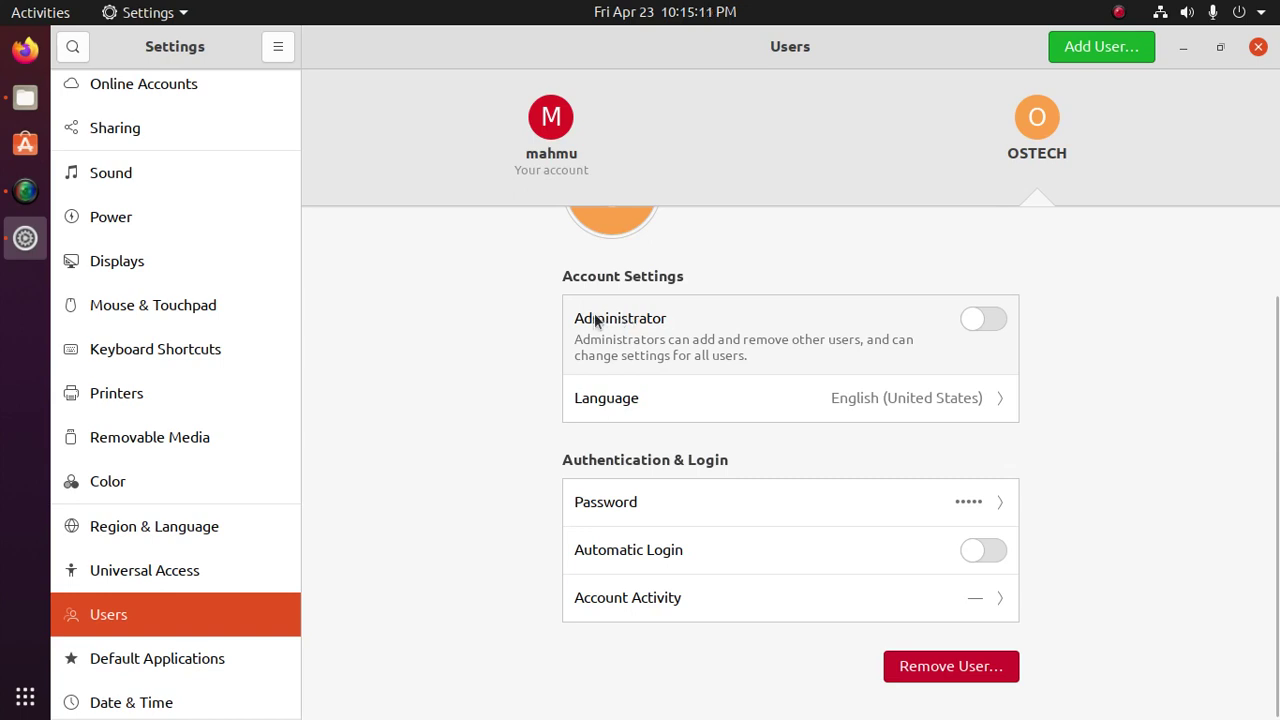
{"action": "left_click", "coordinate": [986, 321]}
{"action": "left_click", "coordinate": [986, 321]}
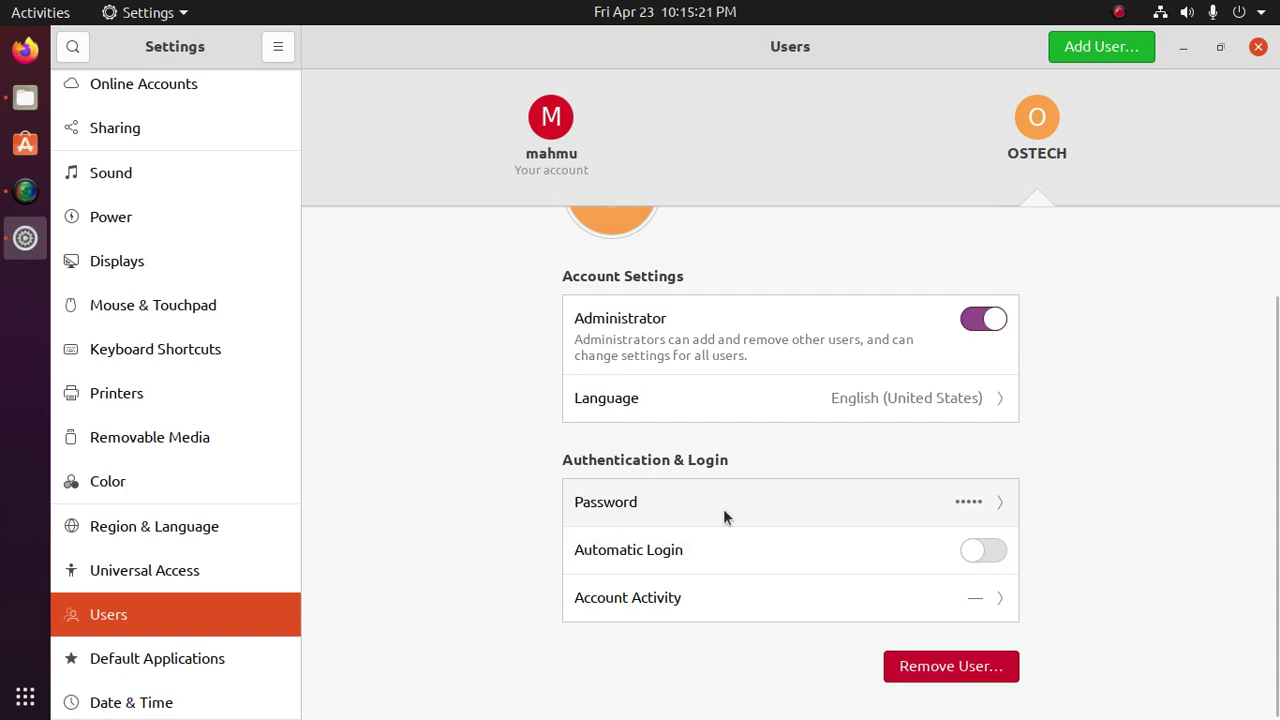
{"action": "left_click", "coordinate": [979, 510]}
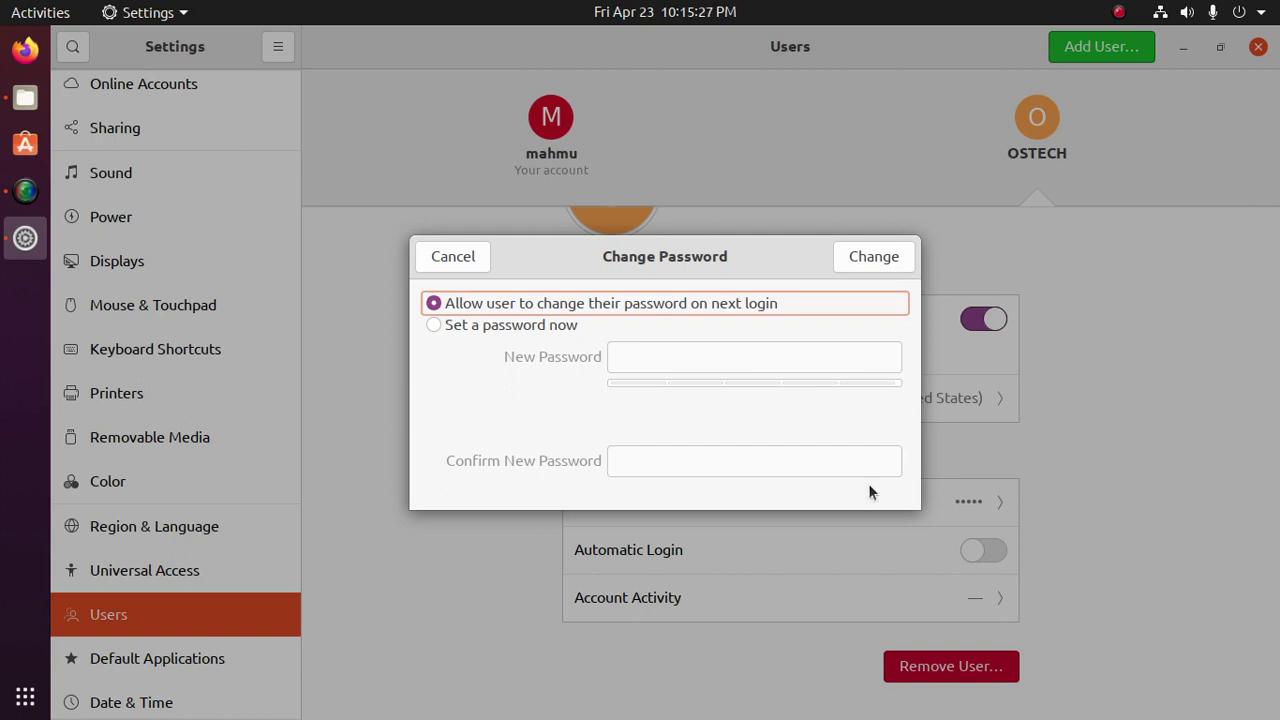
{"action": "left_click", "coordinate": [473, 325]}
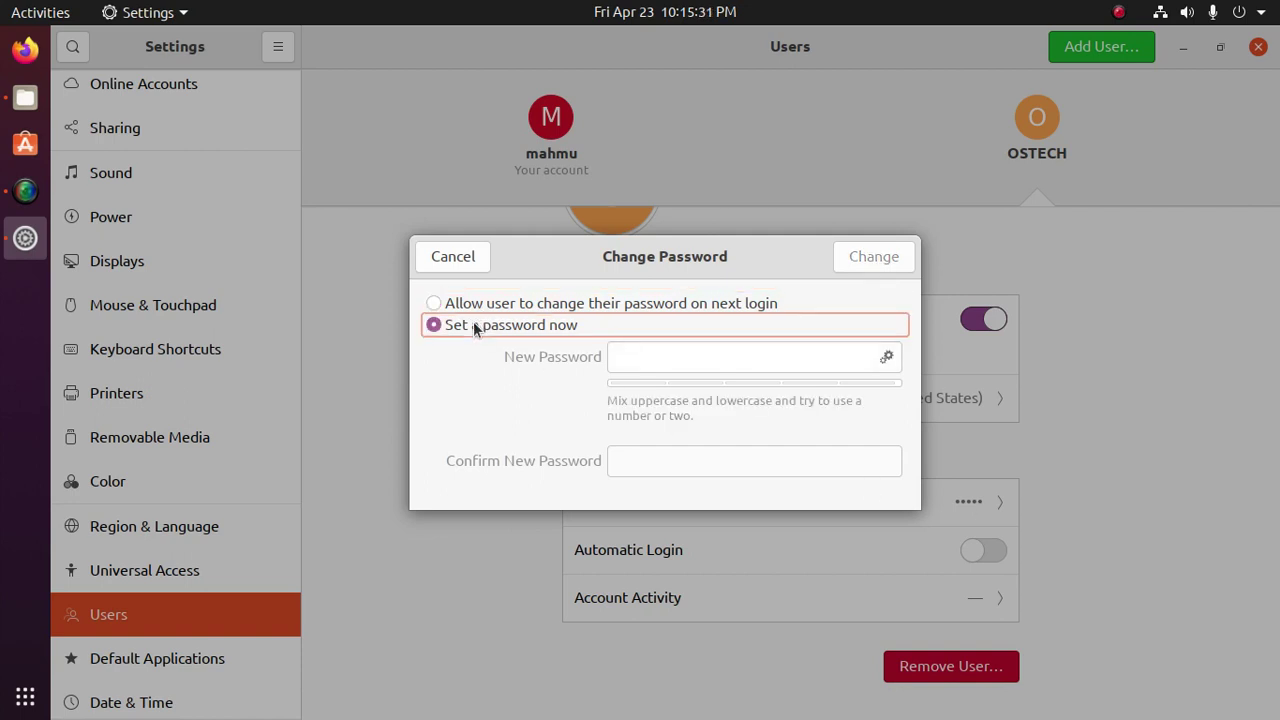
{"action": "left_click", "coordinate": [646, 352]}
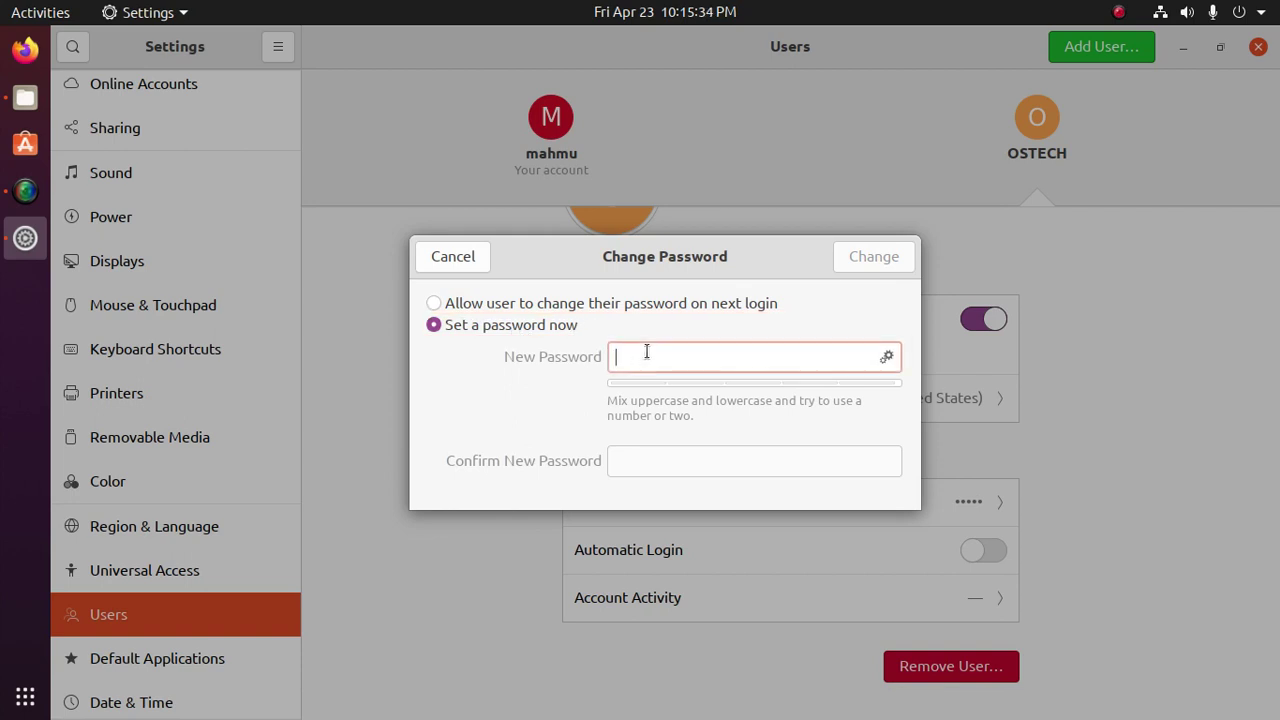
{"action": "left_click", "coordinate": [887, 358]}
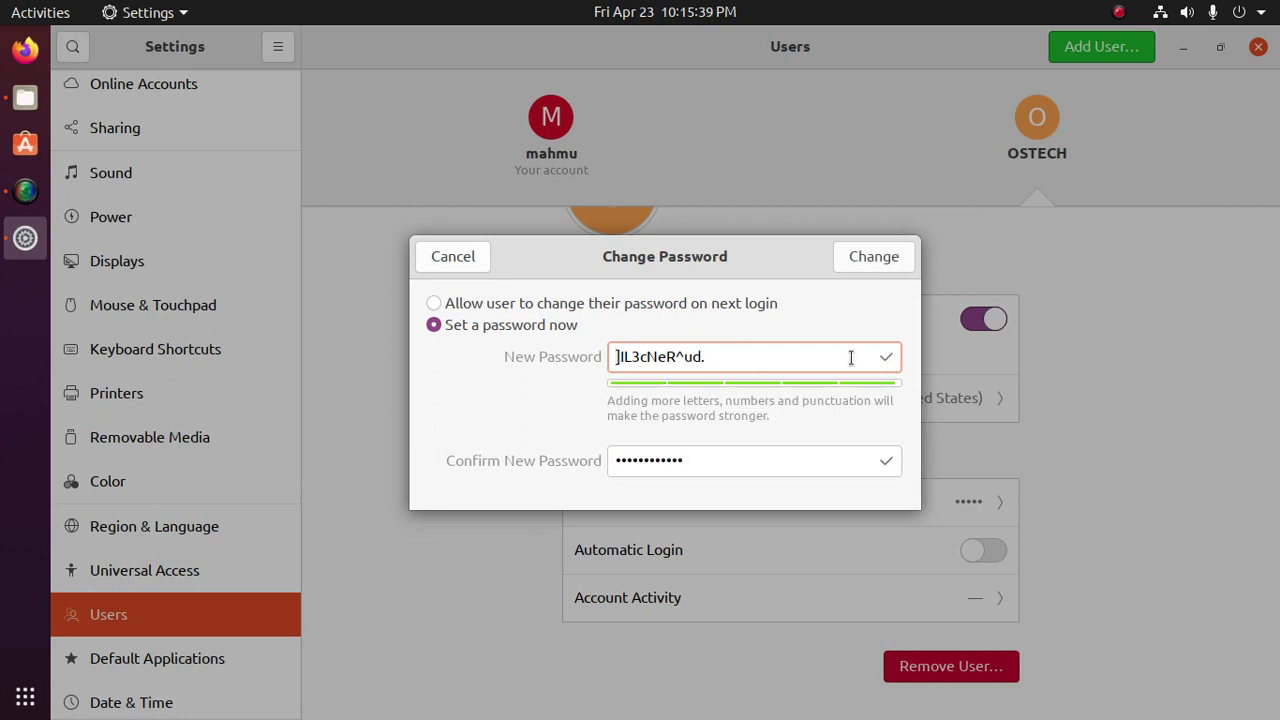
{"action": "left_click_drag", "start_coordinate": [848, 357], "coordinate": [553, 359]}
{"action": "key", "text": "BackSpace"}
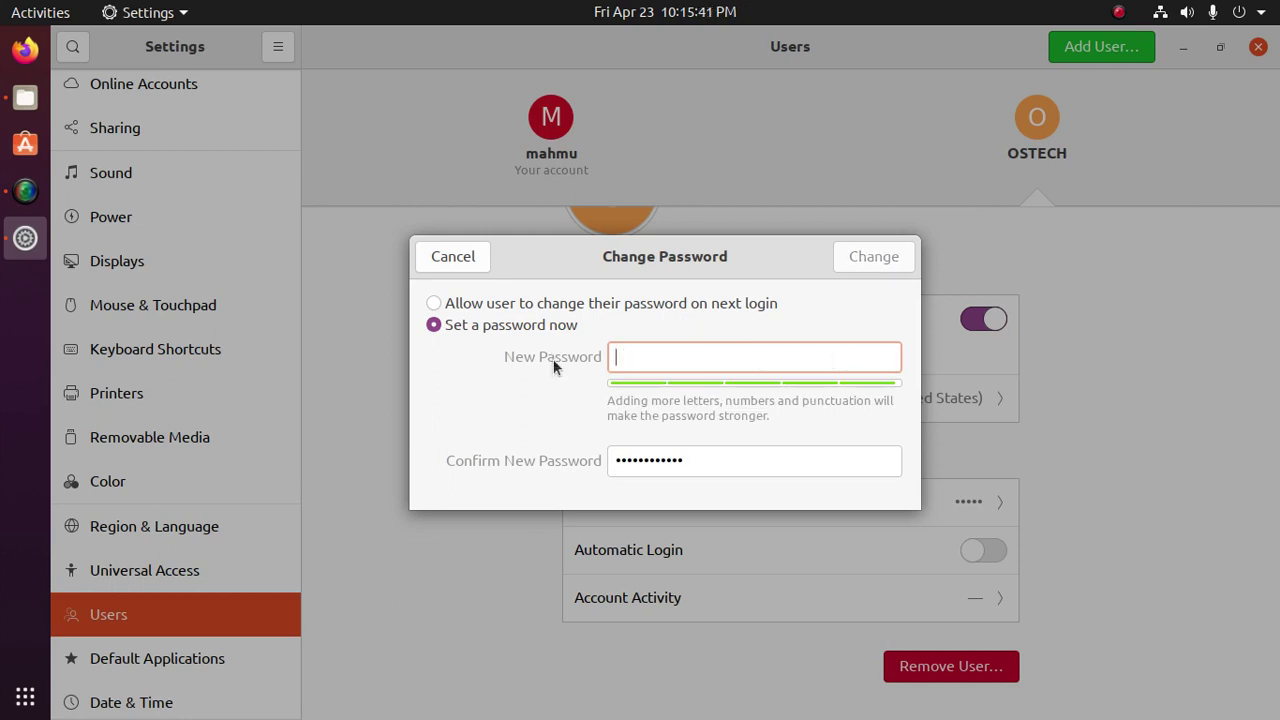
{"action": "left_click_drag", "start_coordinate": [708, 458], "coordinate": [605, 462]}
{"action": "key", "text": "BackSpace"}
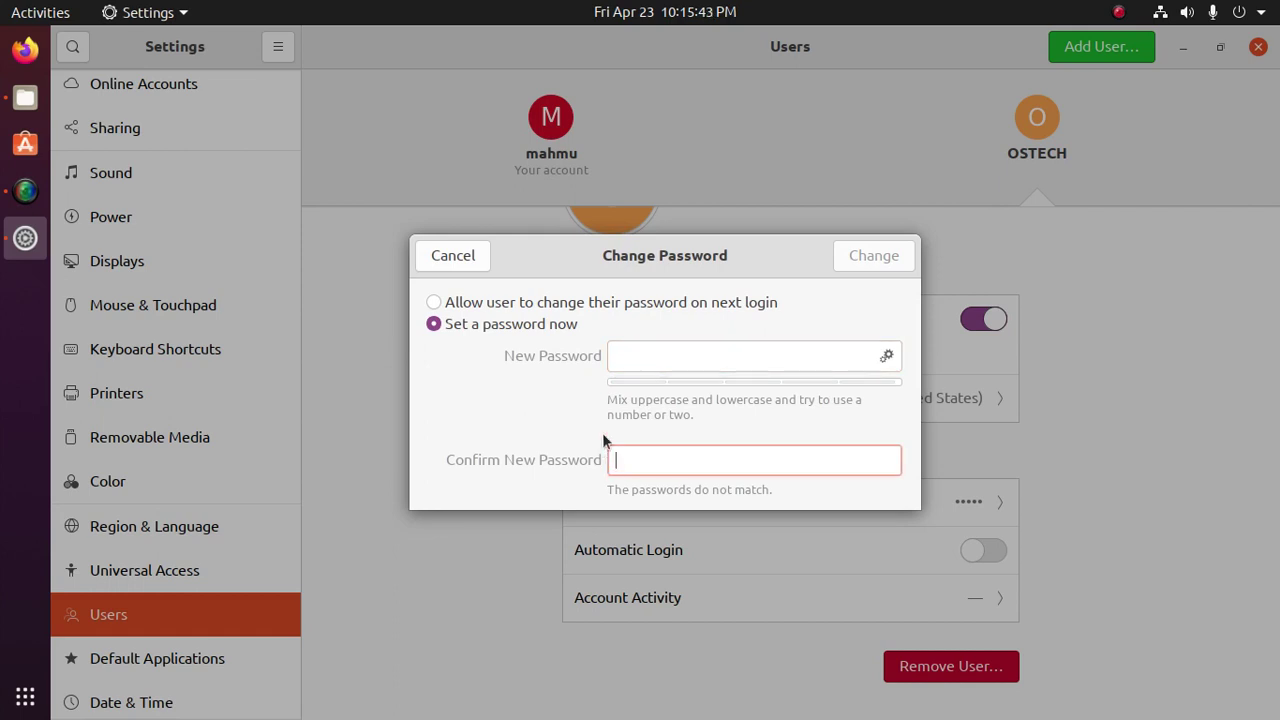
{"action": "left_click", "coordinate": [628, 357]}
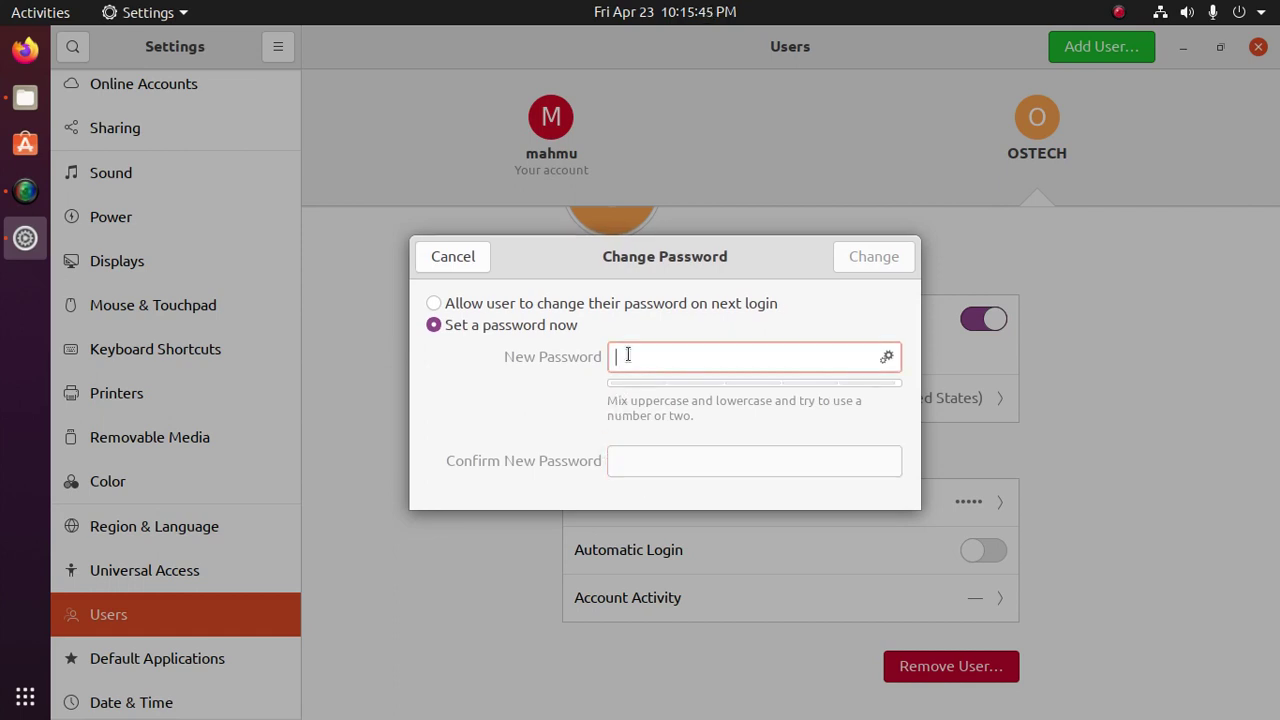
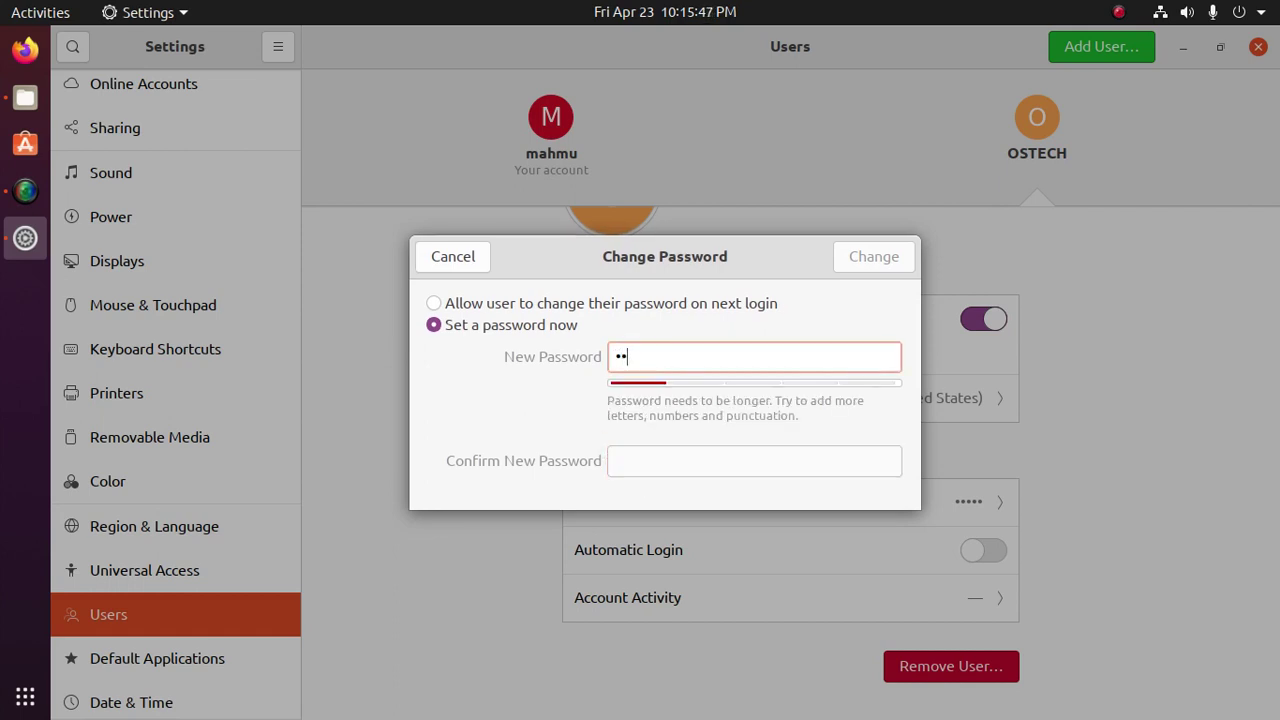
{"action": "left_click", "coordinate": [440, 256]}
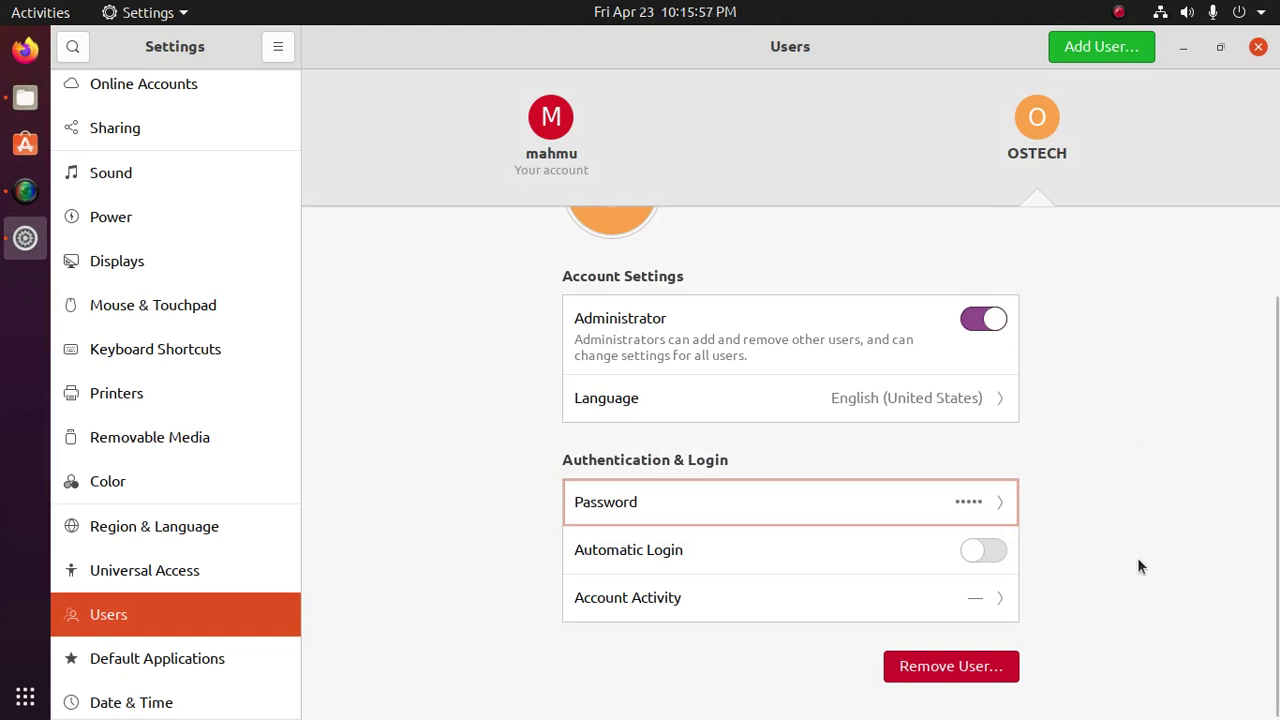
Remove the OSTECH account and delete its files
{"action": "left_click", "coordinate": [922, 670]}
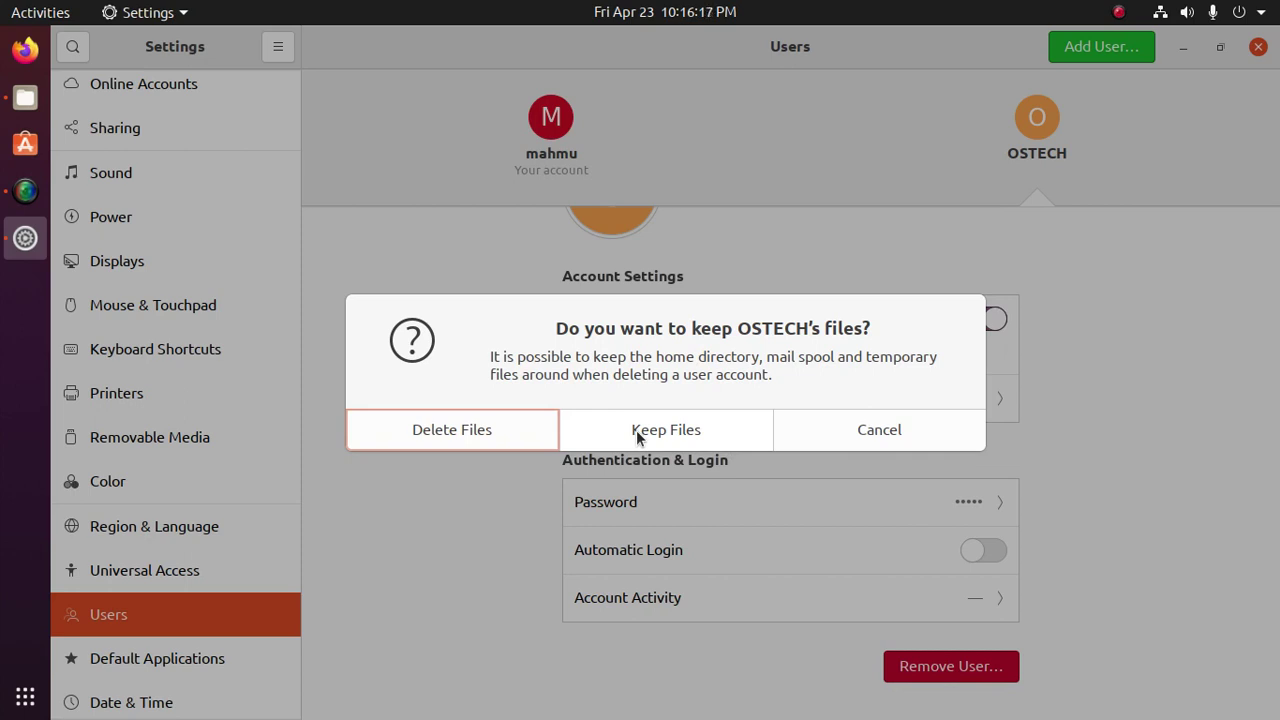
{"action": "left_click", "coordinate": [500, 427]}
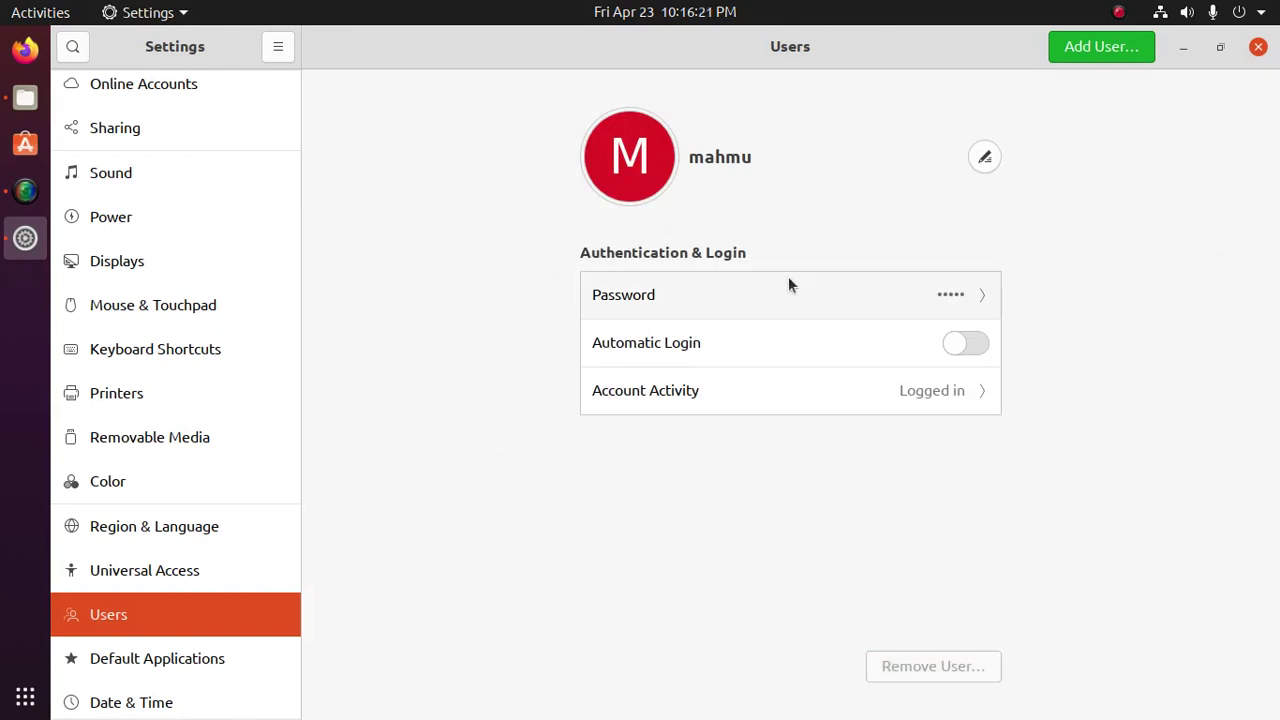
Open Files at /home, verify only mahmu's folder remains, then close the window
{"action": "left_click", "coordinate": [25, 97]}
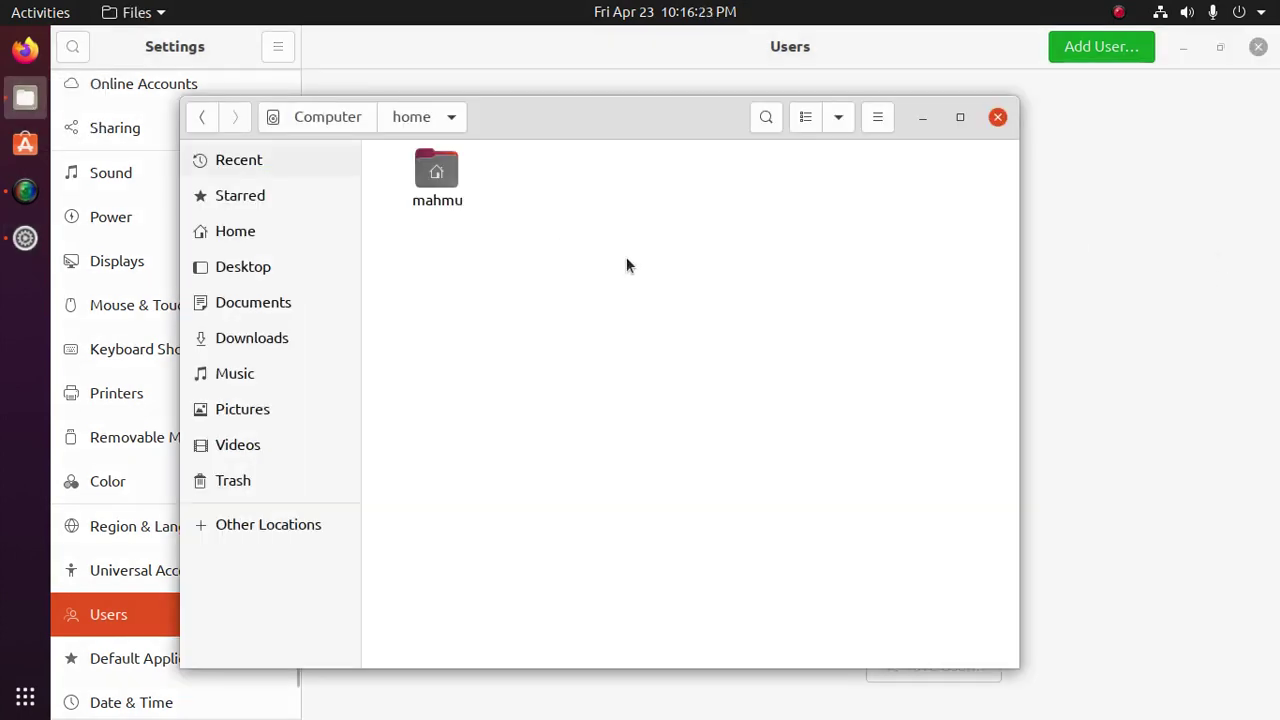
{"action": "left_click_drag", "start_coordinate": [596, 121], "coordinate": [745, 121]}
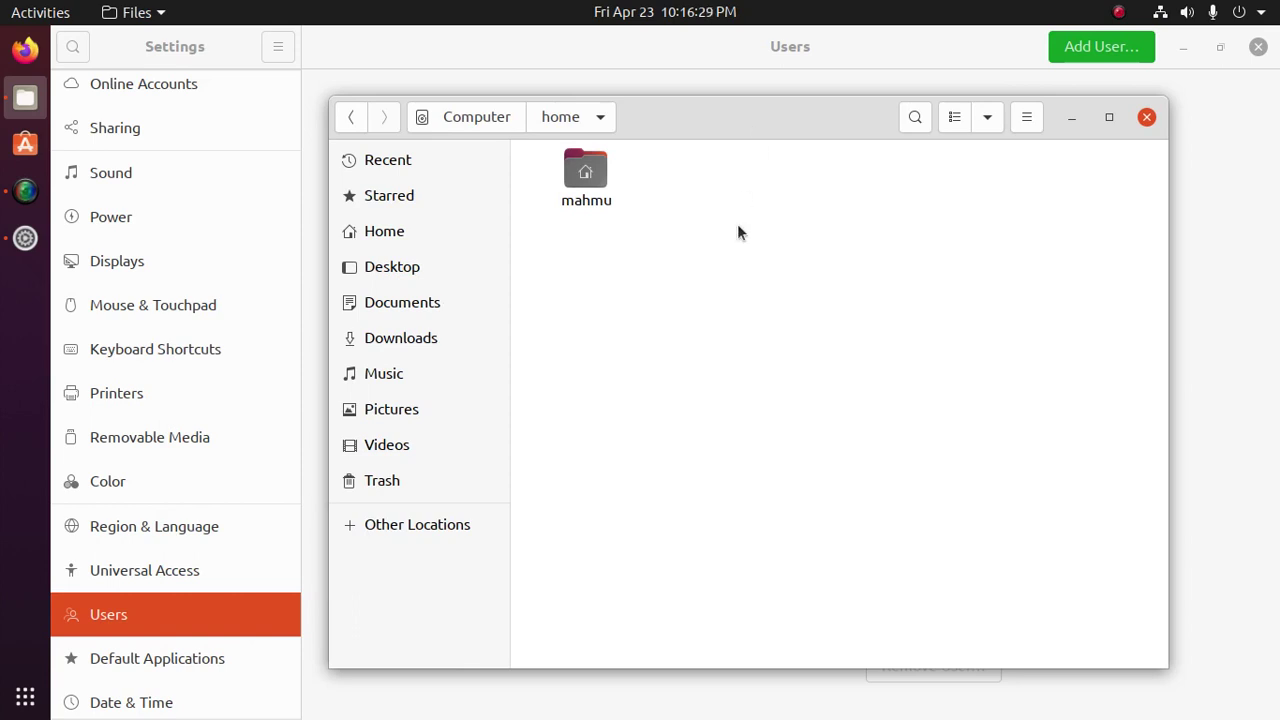
{"action": "left_click", "coordinate": [1145, 125]}
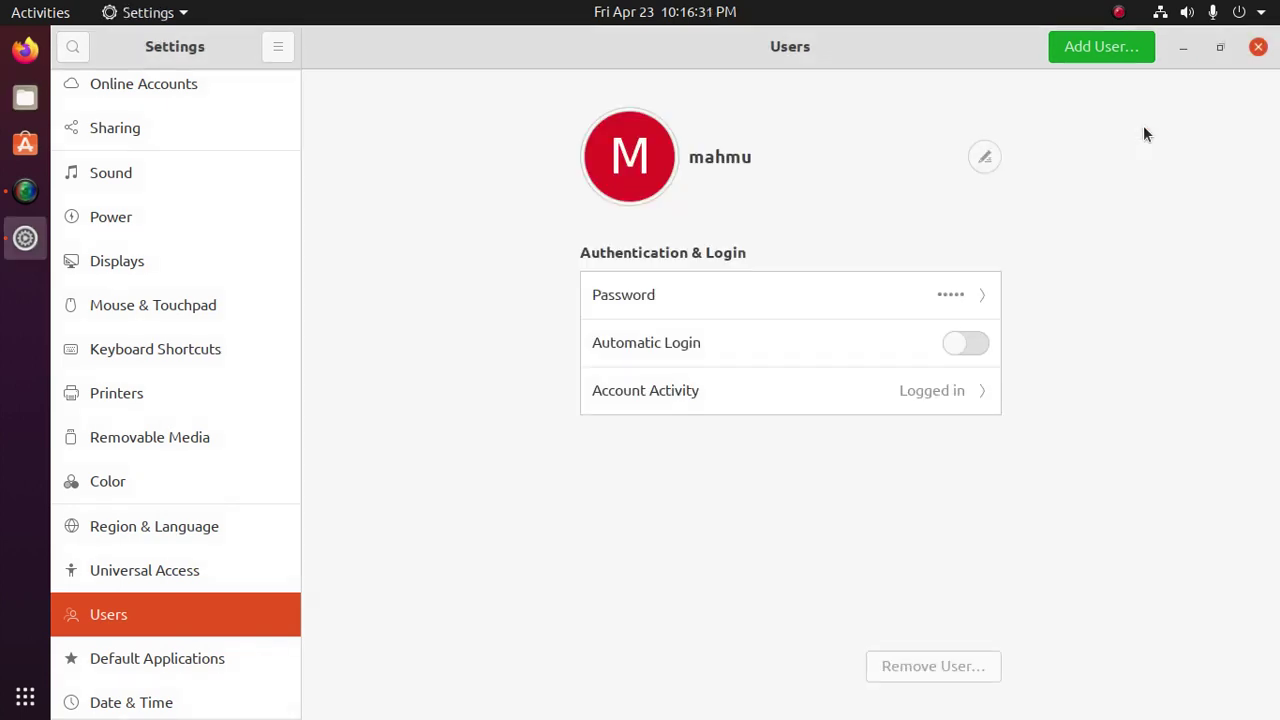
Restore the Settings window from maximized and open the Network page
{"action": "left_click", "coordinate": [1221, 48]}
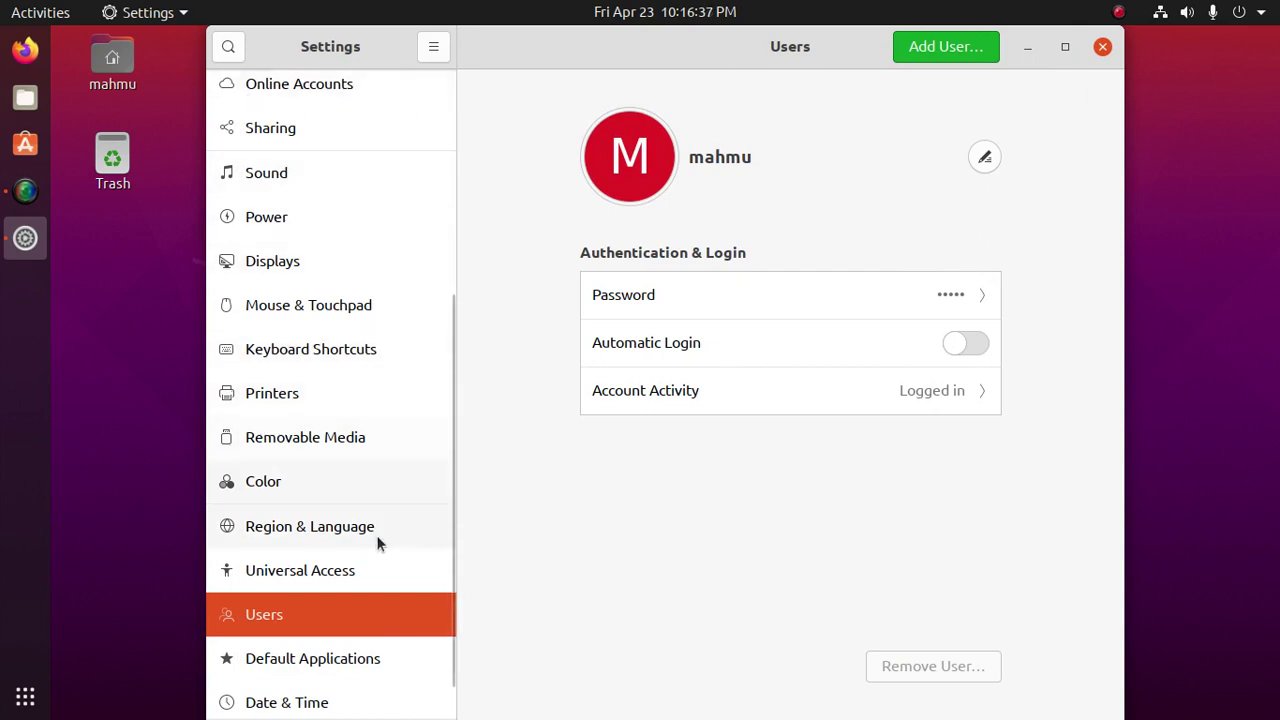
{"action": "left_click_drag", "start_coordinate": [453, 318], "coordinate": [252, 82]}
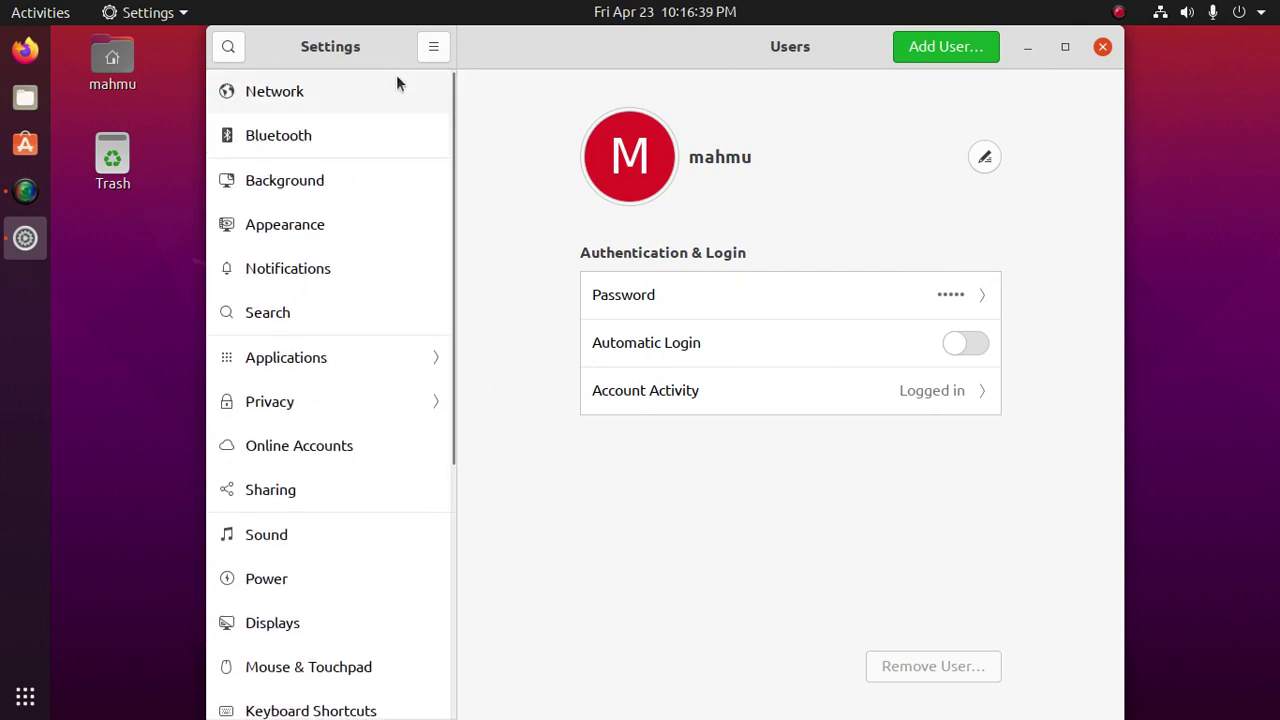
{"action": "left_click", "coordinate": [252, 82]}
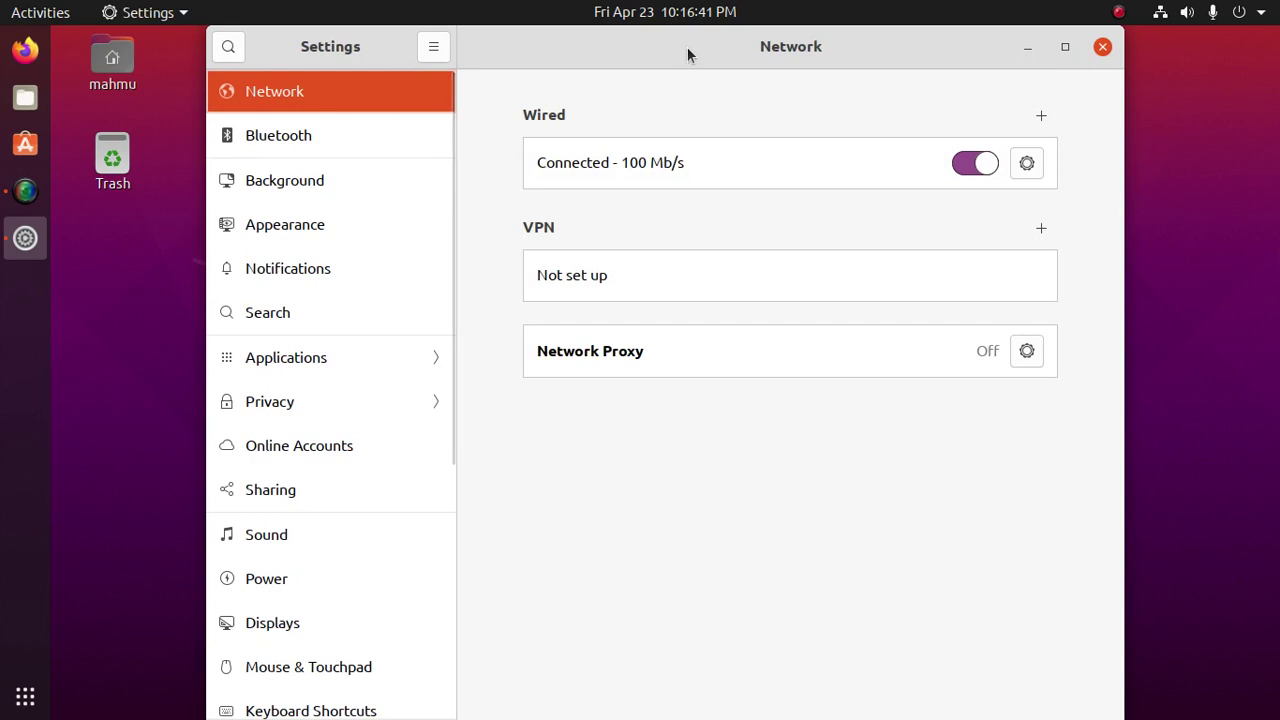
{"action": "left_click_drag", "start_coordinate": [697, 61], "coordinate": [706, 61]}
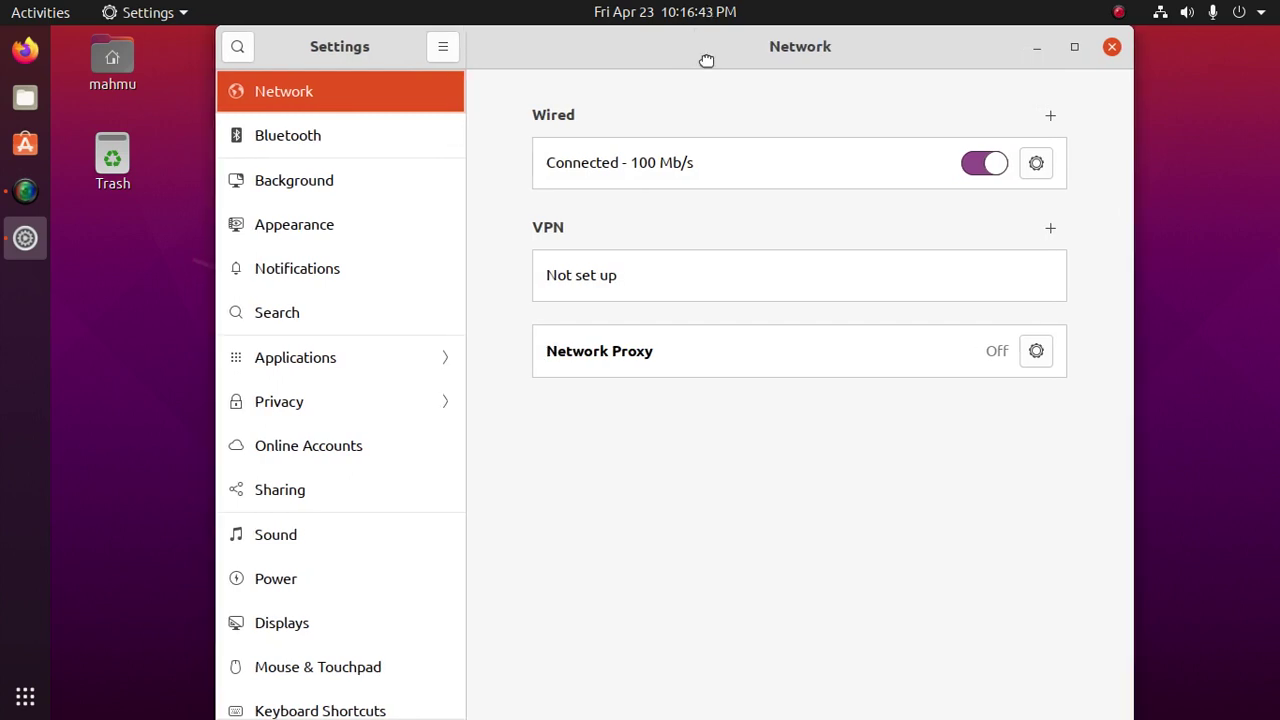